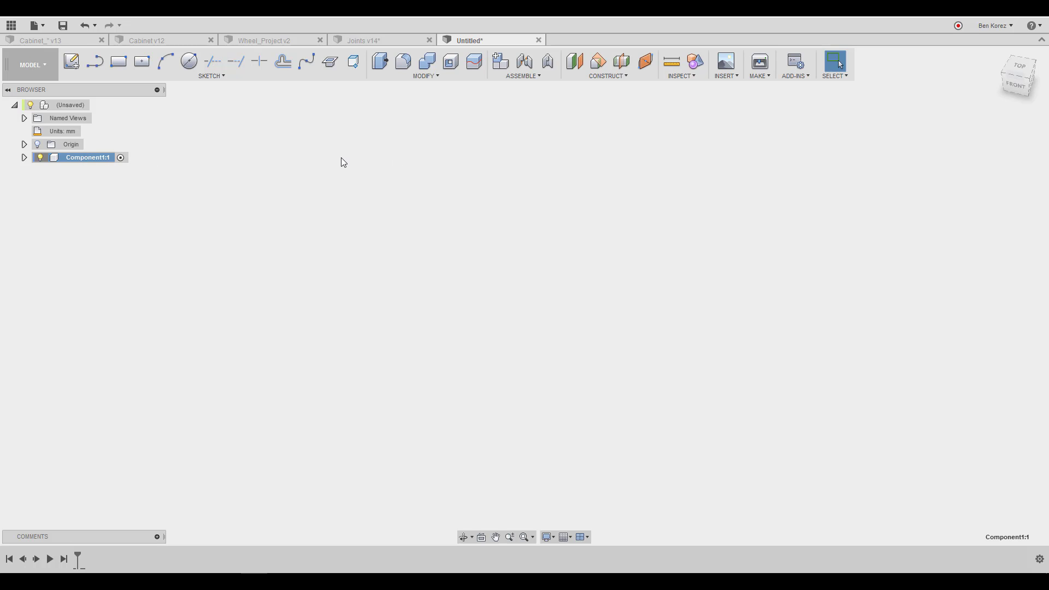
Sketch a four-point fit-point spline on the front plane, from the origin up to about 135 mm across and 94 mm high.
left_click(73, 62)
left_click(560, 280)
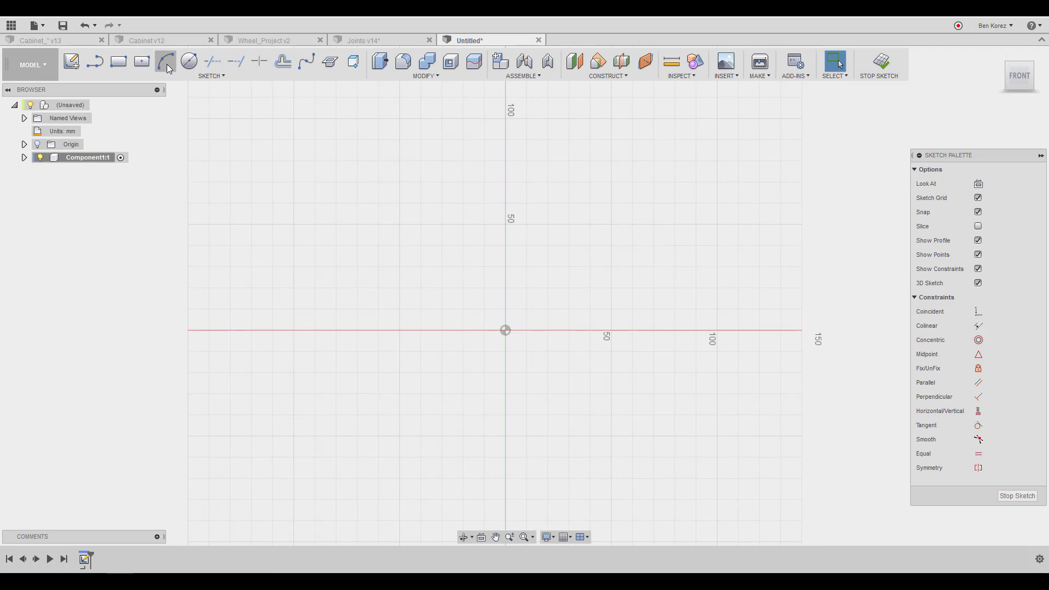
left_click(306, 62)
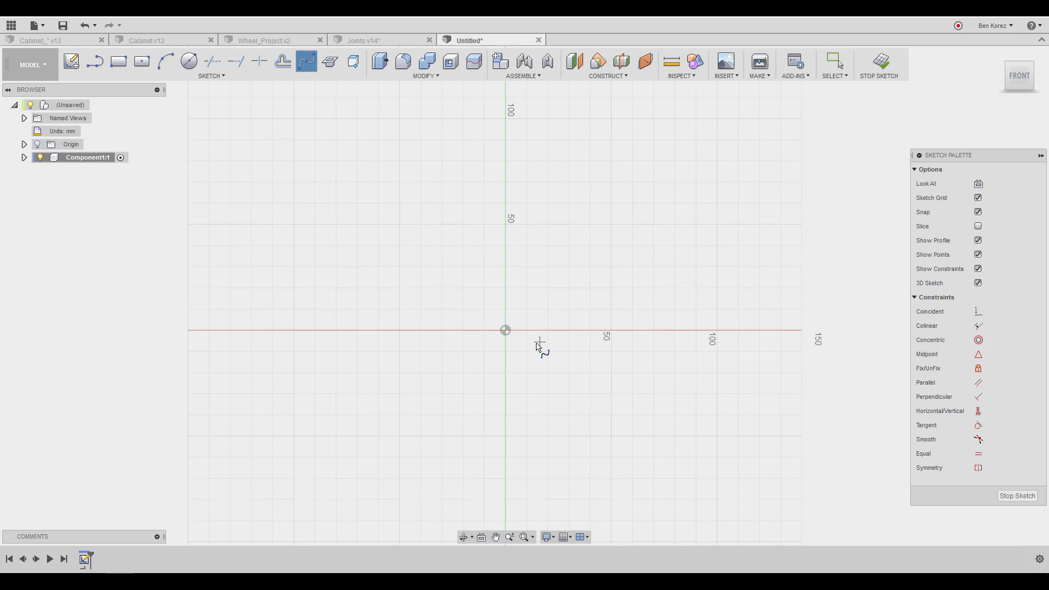
left_click(505, 330)
left_click(639, 321)
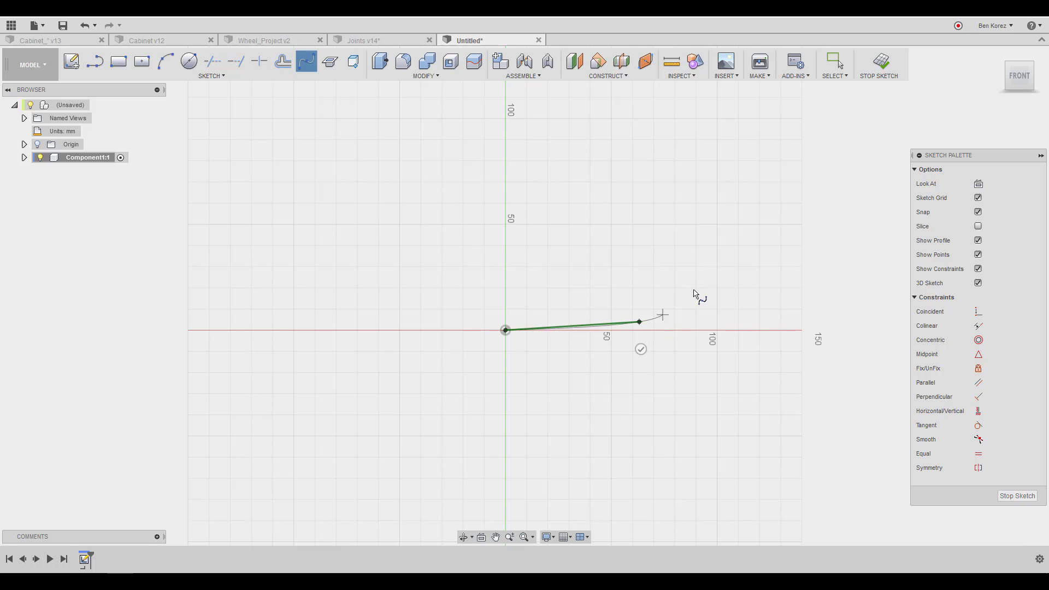
left_click(734, 243)
left_click(791, 130)
left_click(764, 123)
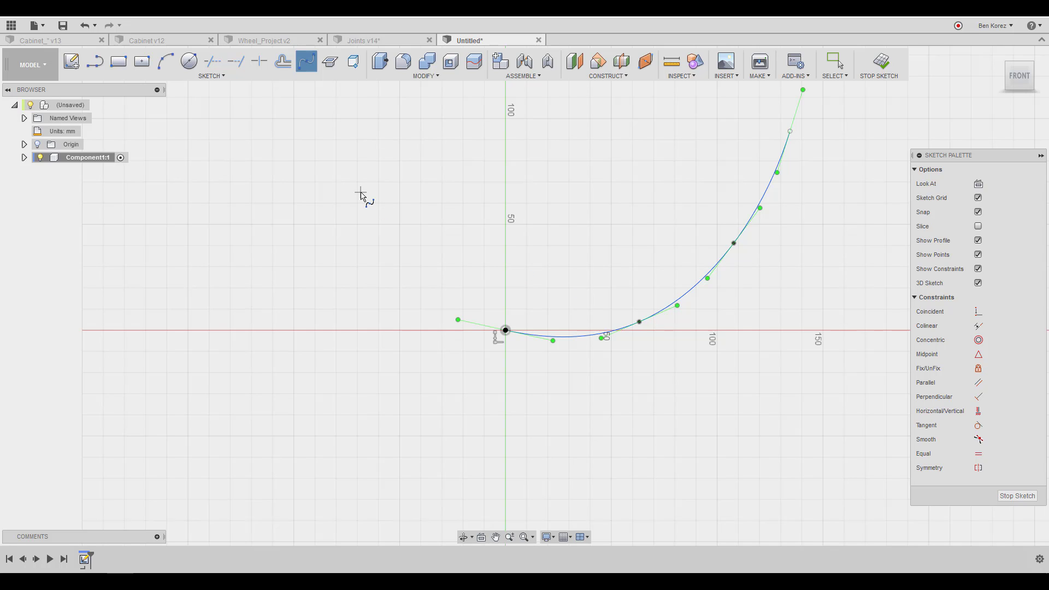
left_click(881, 67)
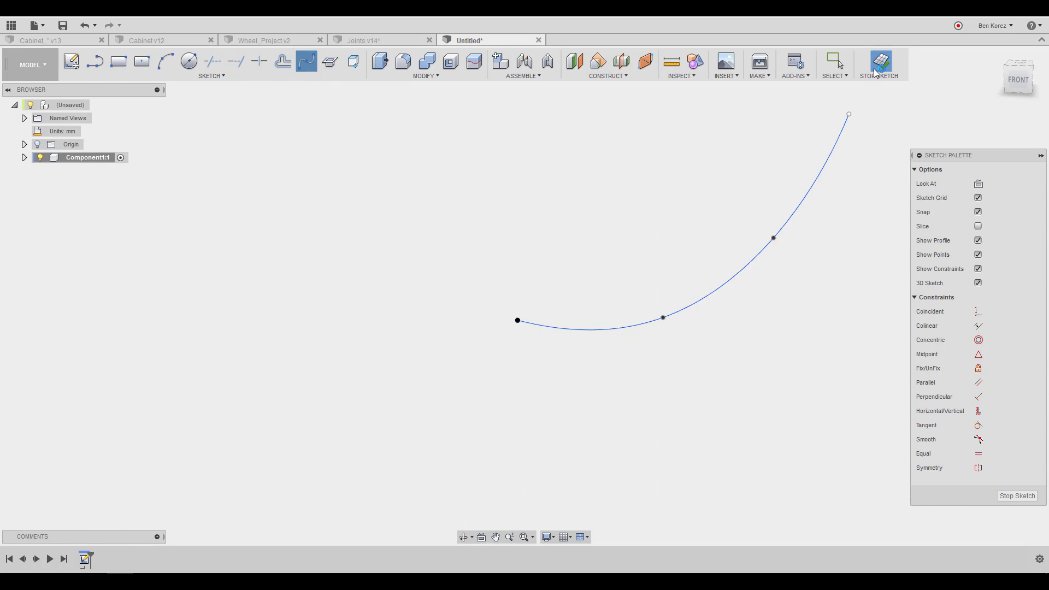
Switch to the Patch workspace and revolve the spline 360 degrees around the vertical axis as a new body.
left_click(47, 67)
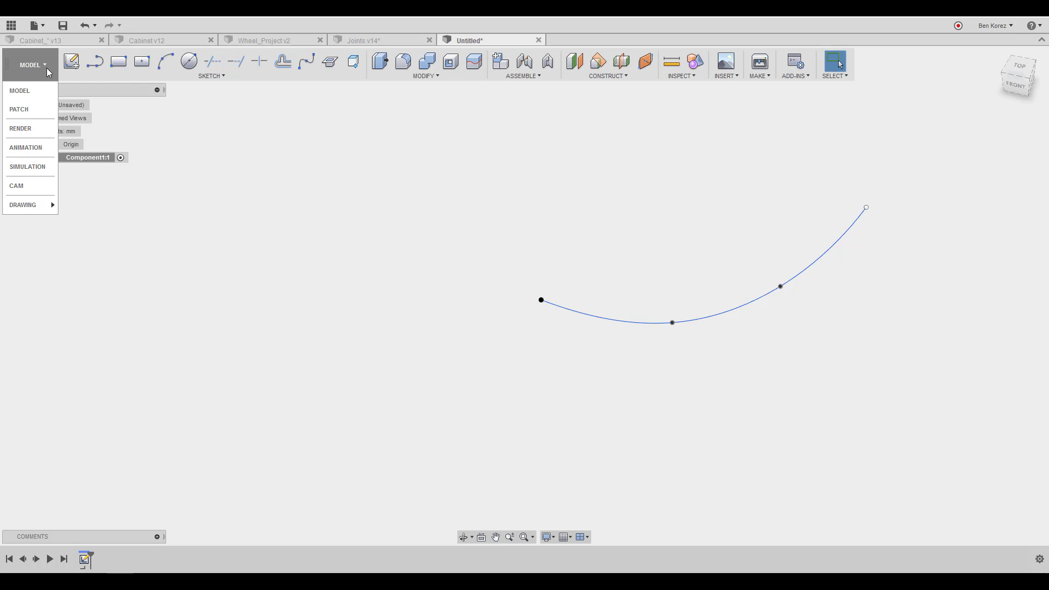
left_click(34, 108)
left_click(389, 76)
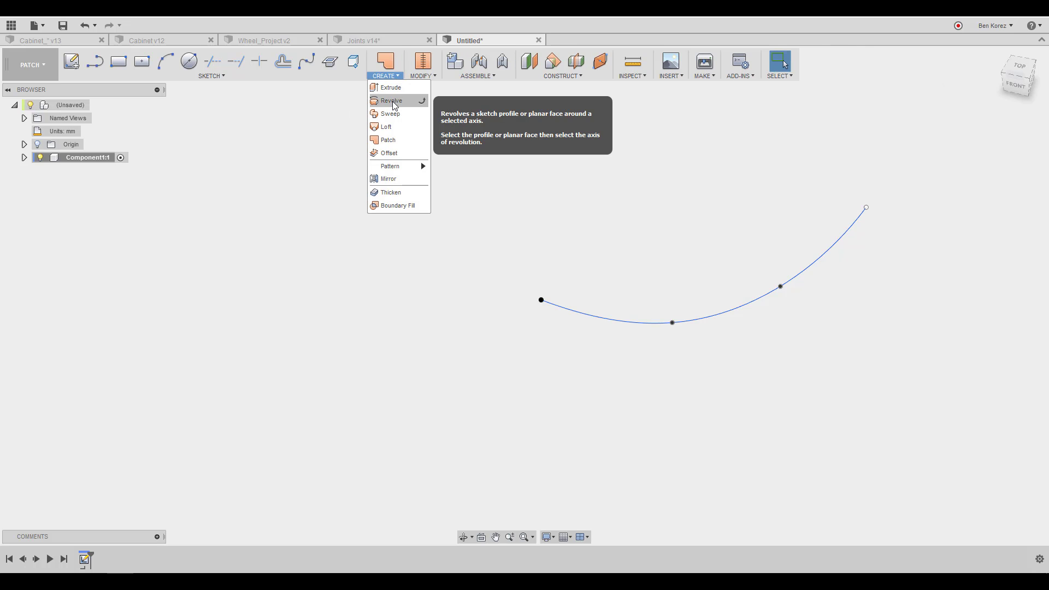
left_click(394, 100)
left_click(828, 247)
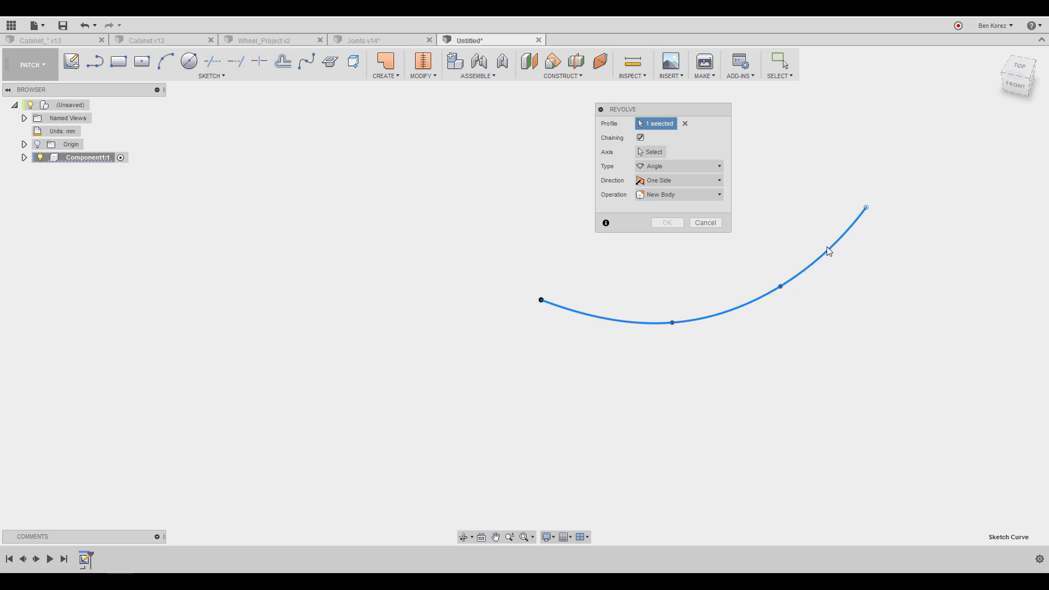
left_click(652, 153)
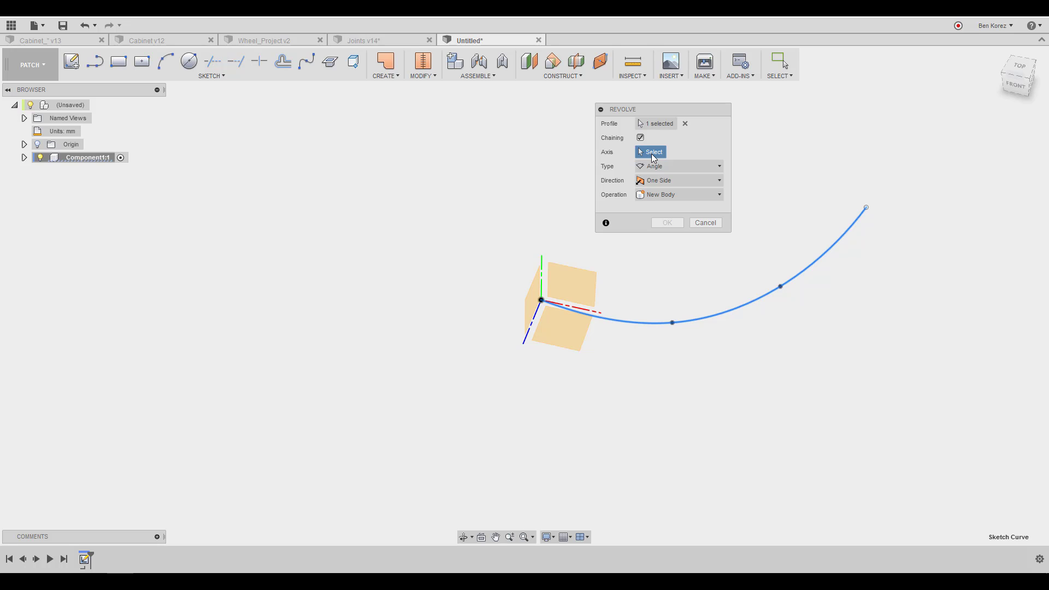
left_click(542, 260)
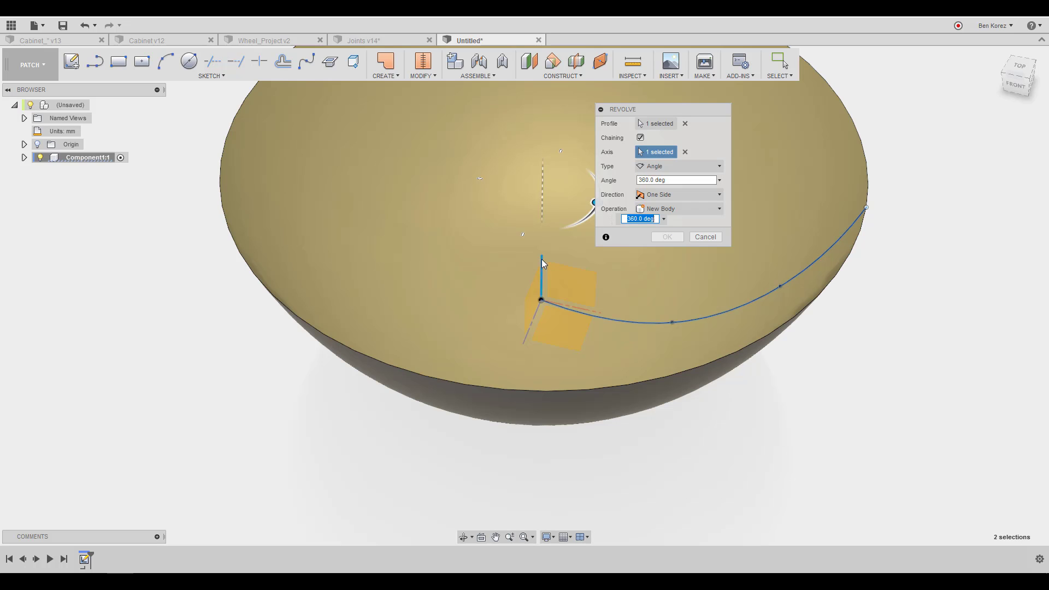
left_click(672, 233)
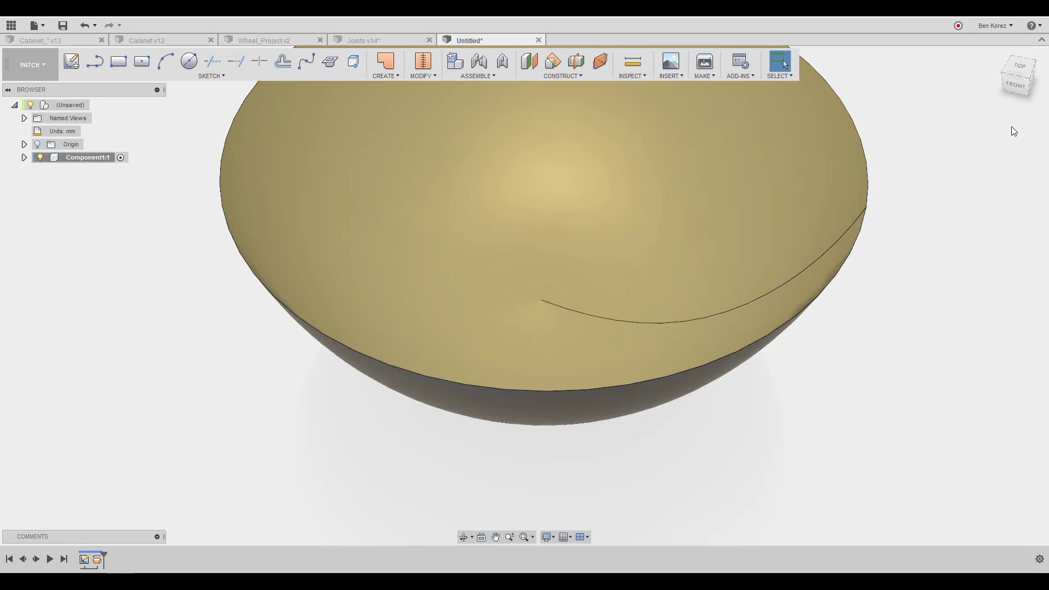
Thicken the revolved bowl surface inward on one side as a new body.
left_click(1017, 83)
middle_click_drag(524, 296, 445, 384, "shift")
scroll(437, 398, "down", 2)
scroll(438, 398, "down", 1)
middle_click_drag(524, 250, 454, 207, "shift")
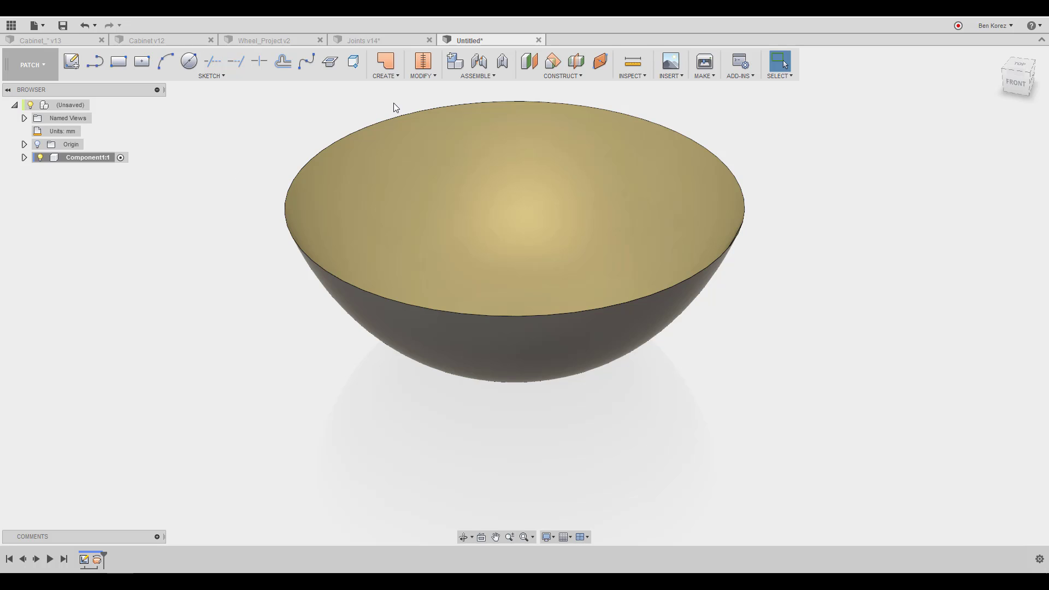
left_click(388, 77)
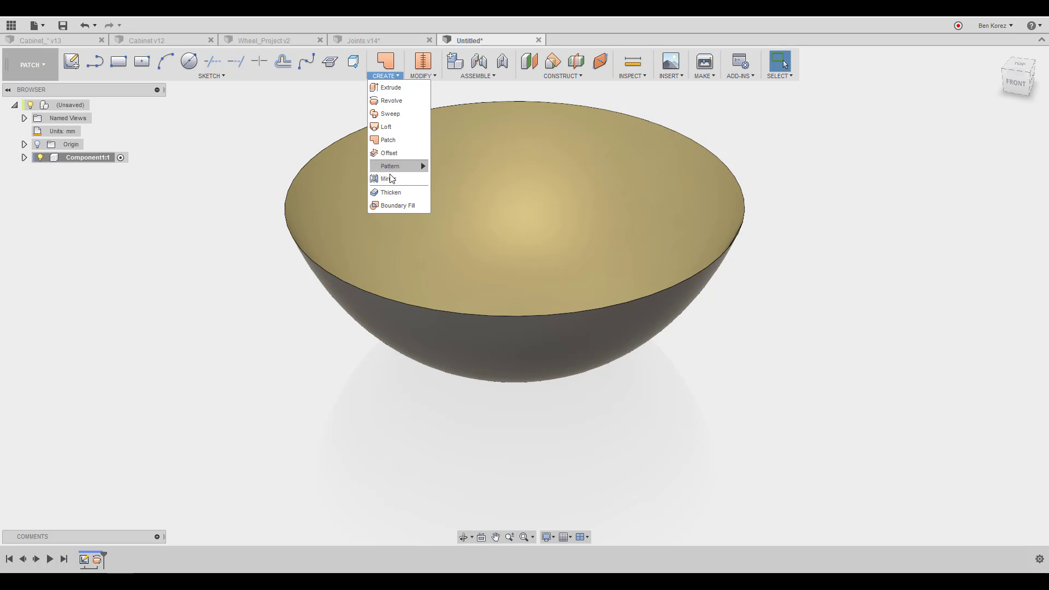
left_click(390, 193)
left_click(349, 204)
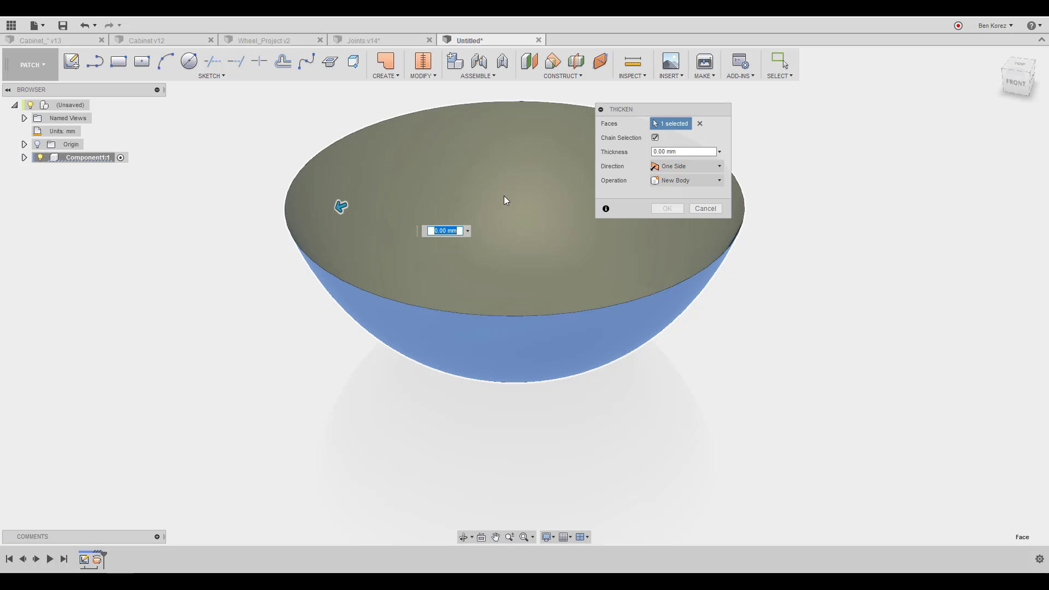
left_click(682, 152)
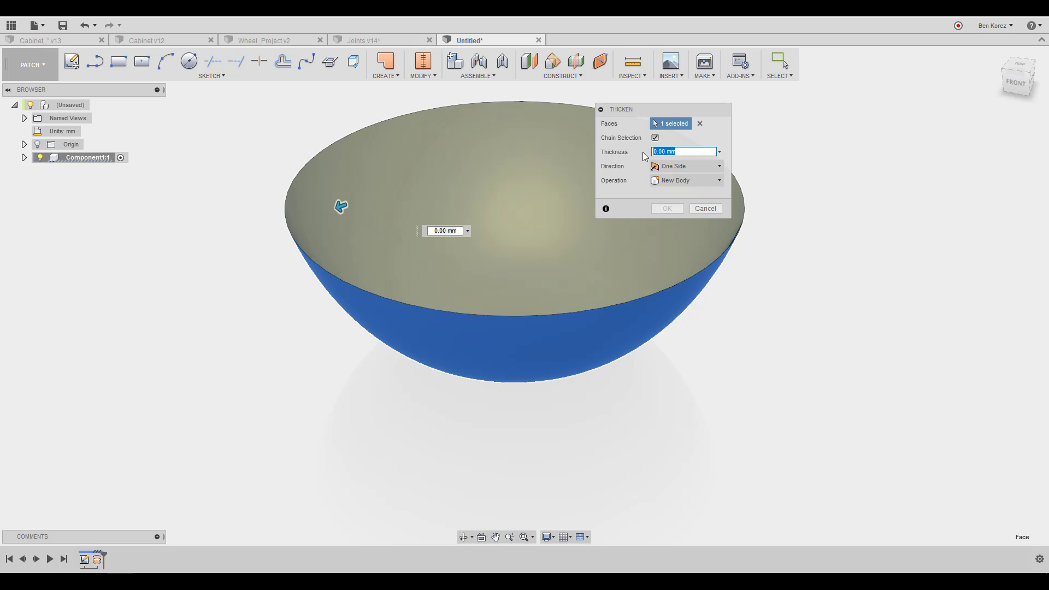
left_click_drag(341, 206, 354, 209)
left_click(666, 208)
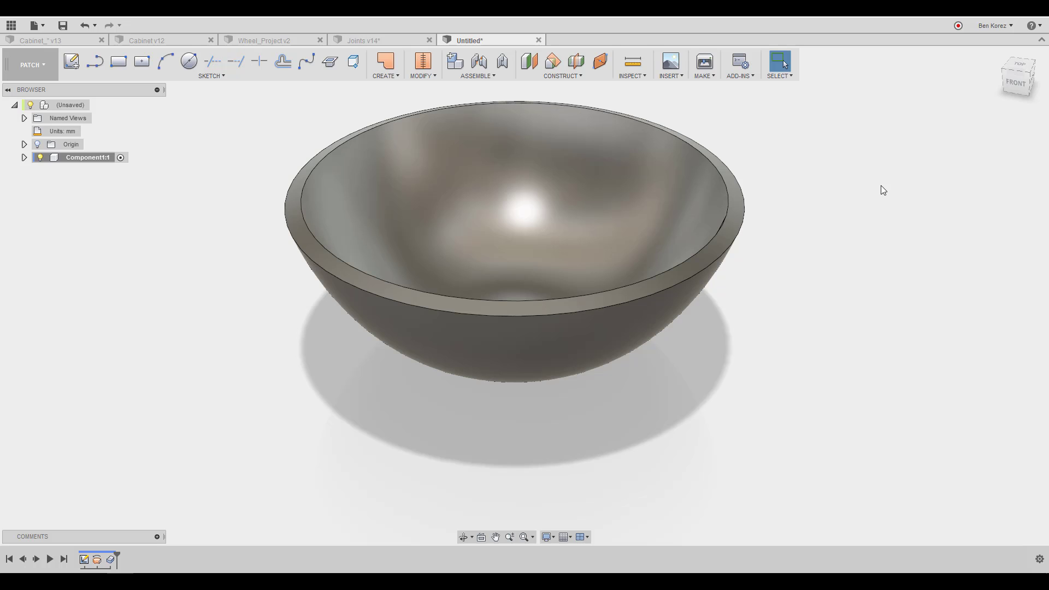
Show the component's Sketch1 and move the spline's third point to about X 136, Y 33 mm and its upper end to about X 131, Y 91 mm.
left_click(24, 158)
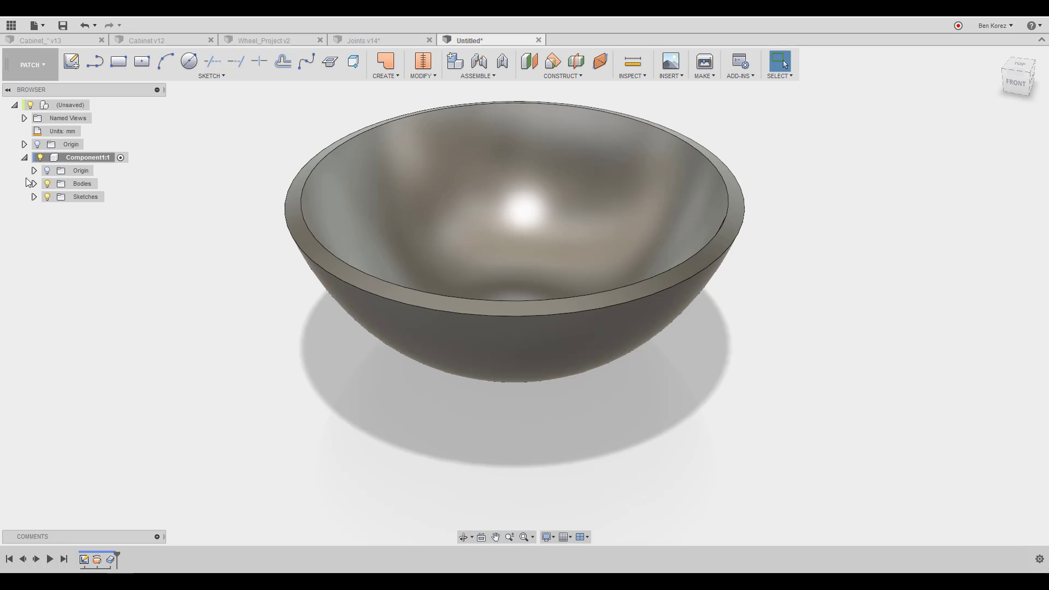
left_click(34, 197)
left_click(57, 210)
left_click_drag(1019, 82, 1006, 103)
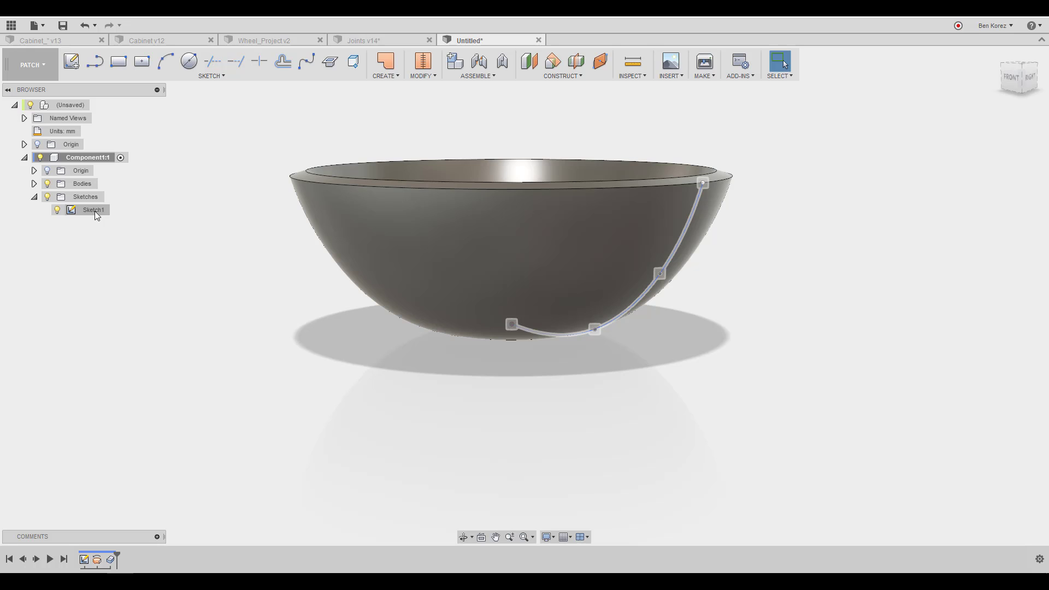
left_click_drag(668, 276, 702, 293)
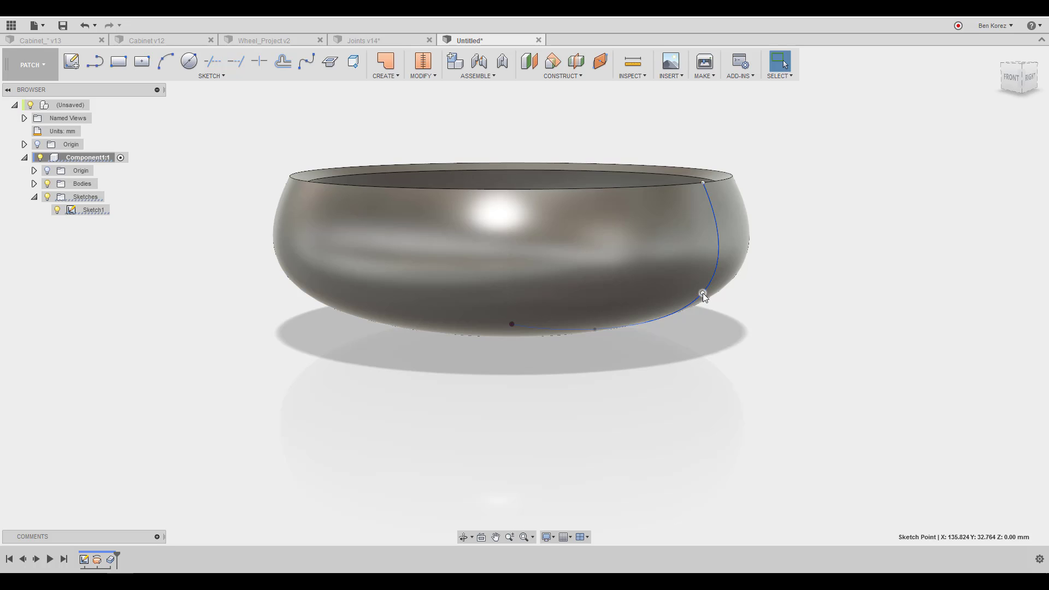
left_click_drag(702, 181, 697, 188)
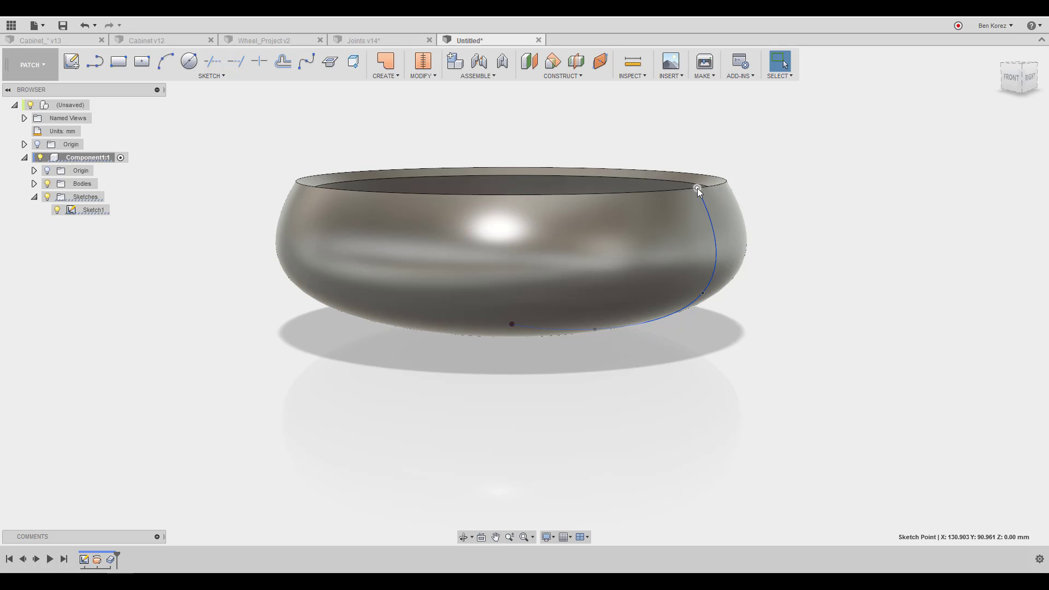
mouse_move(1017, 86)
left_mouse_down()
mouse_move(1017, 107)
mouse_move(1017, 85)
left_mouse_up()
right_click(96, 211)
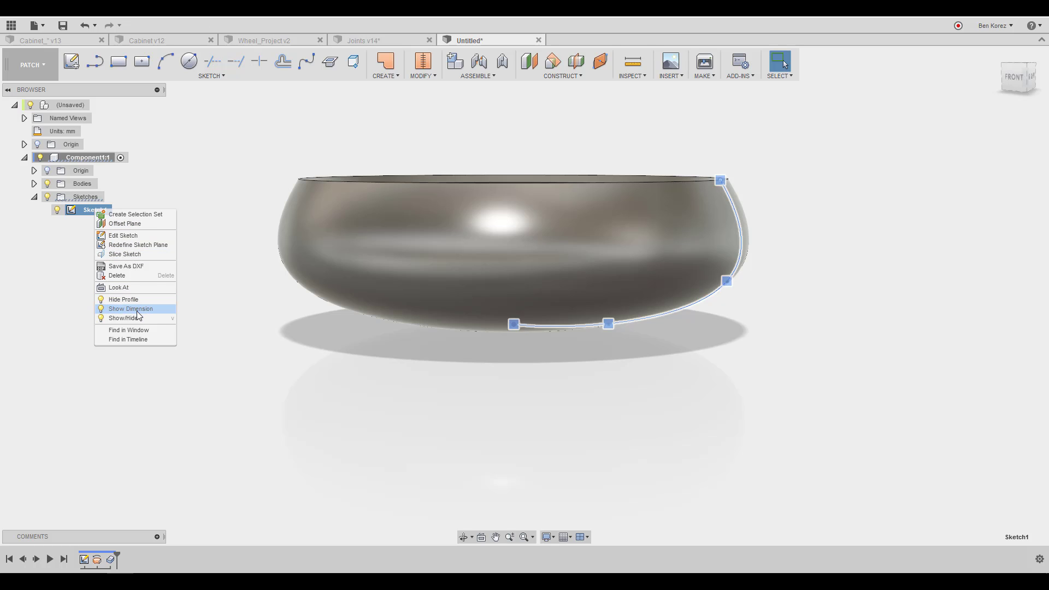
left_click(253, 171)
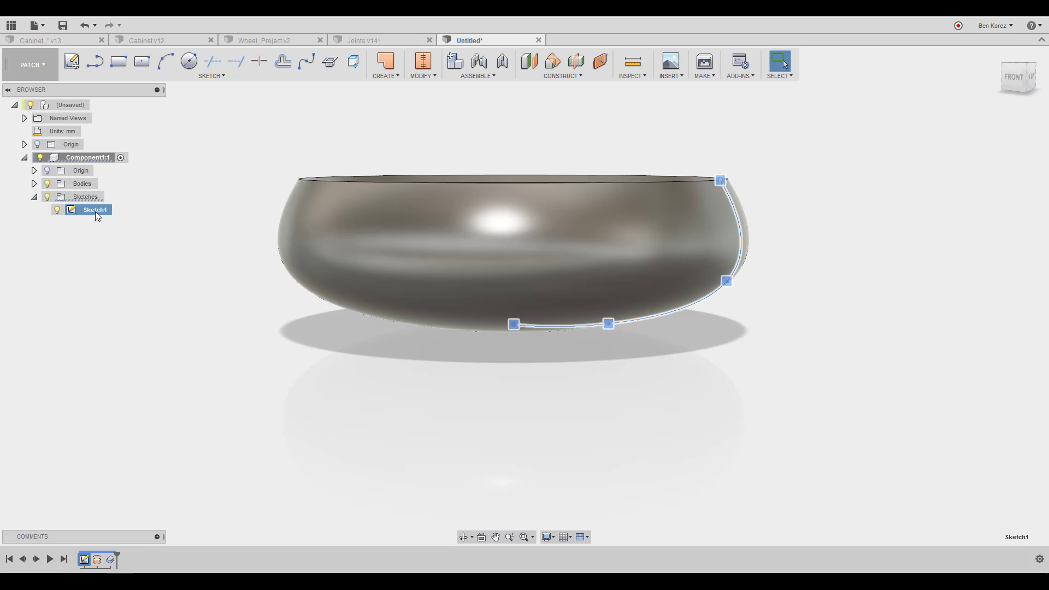
Switch to the Joints v14 design and inspect the dimensions of Sketch1 in the Base component's sketch editor.
left_click(390, 41)
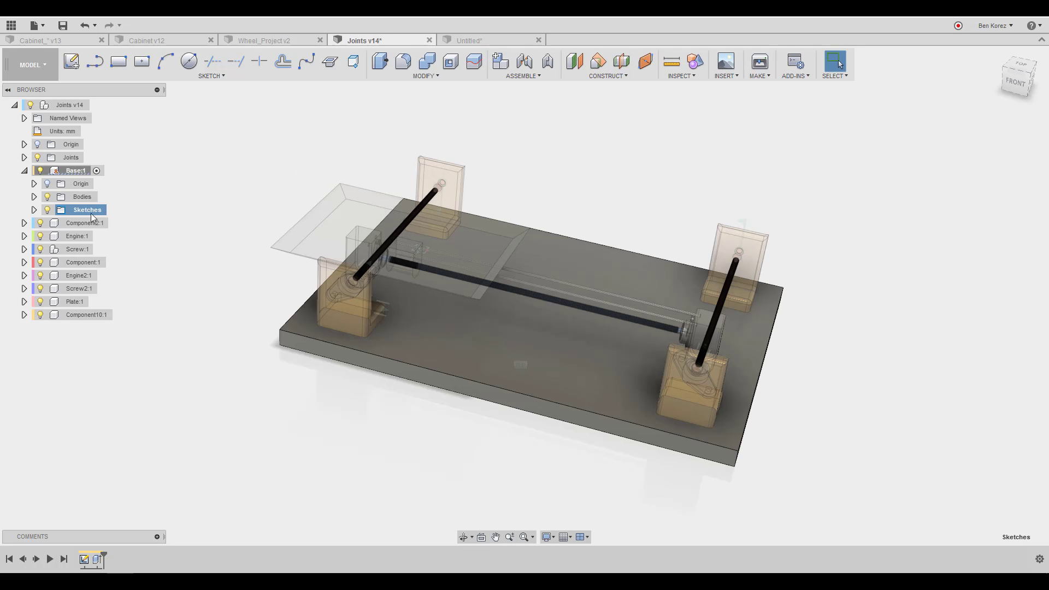
left_click(34, 209)
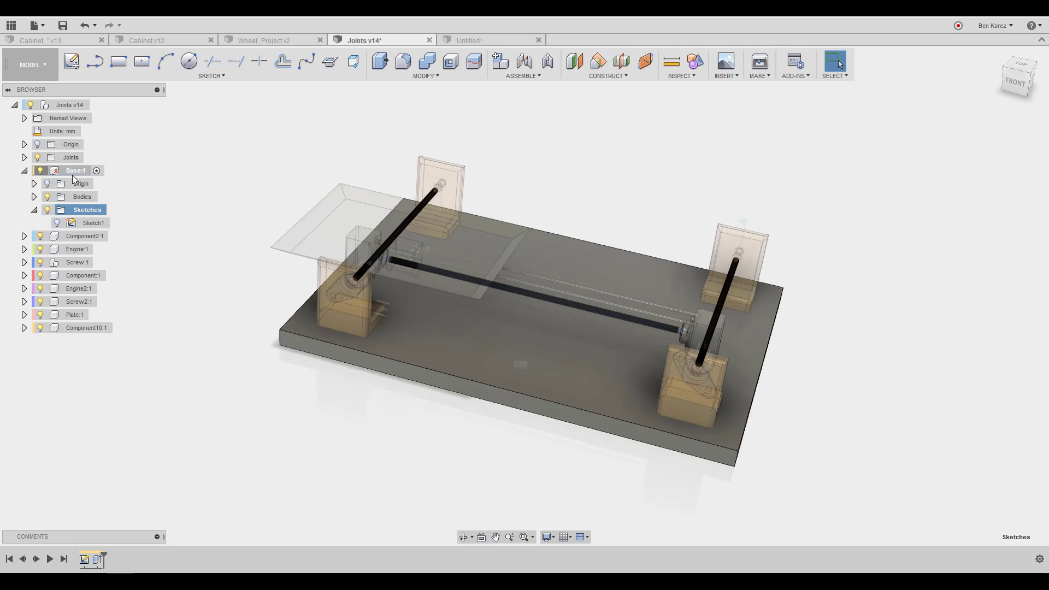
double_click(98, 225)
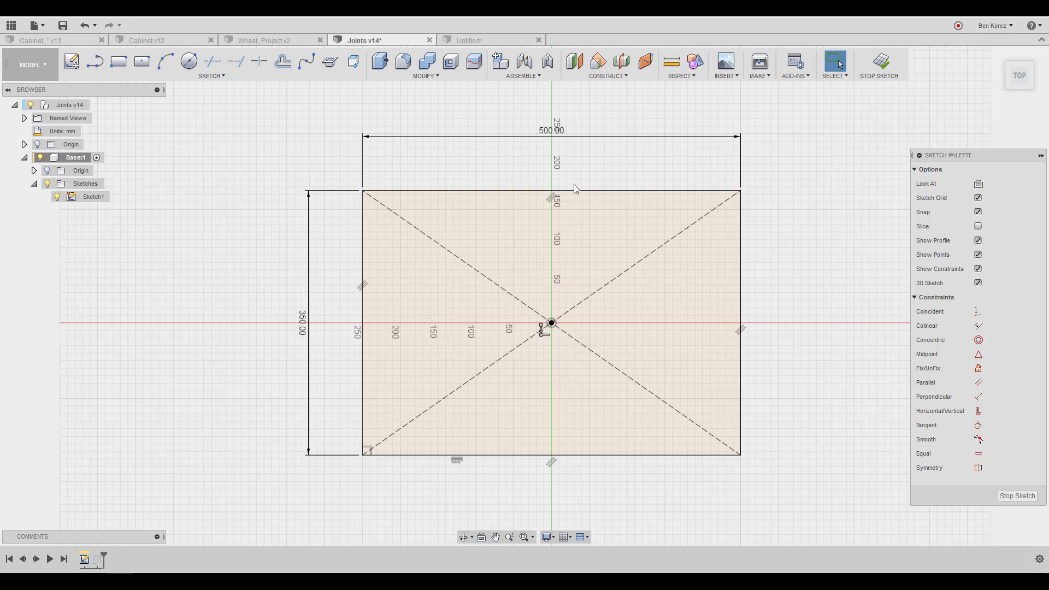
left_click(880, 66)
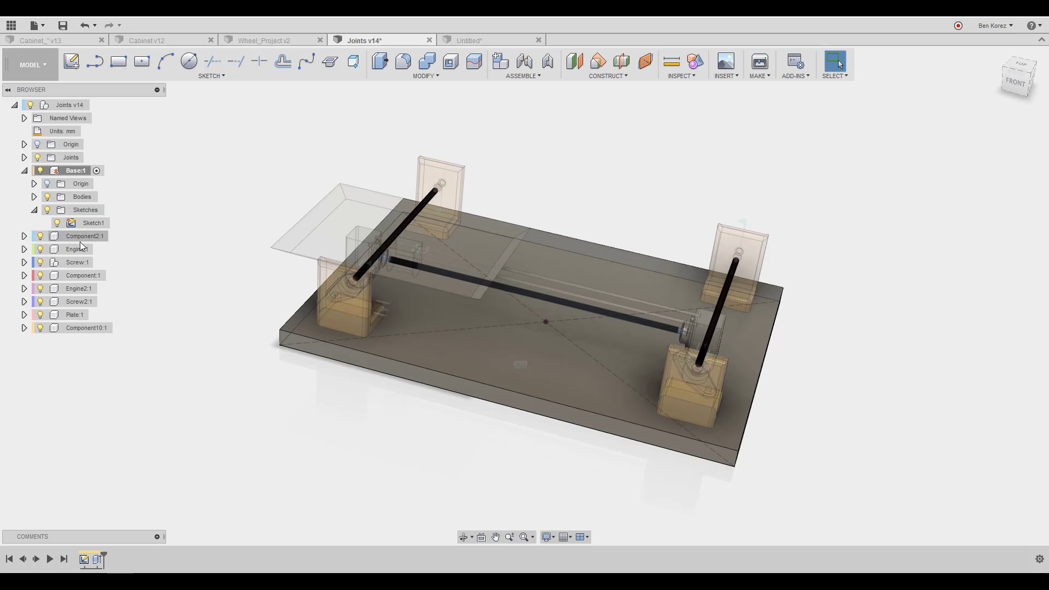
Show the dimensions of the Base component's Sketch1 in the model and set the plate's shorter side to 400 mm.
right_click(91, 225)
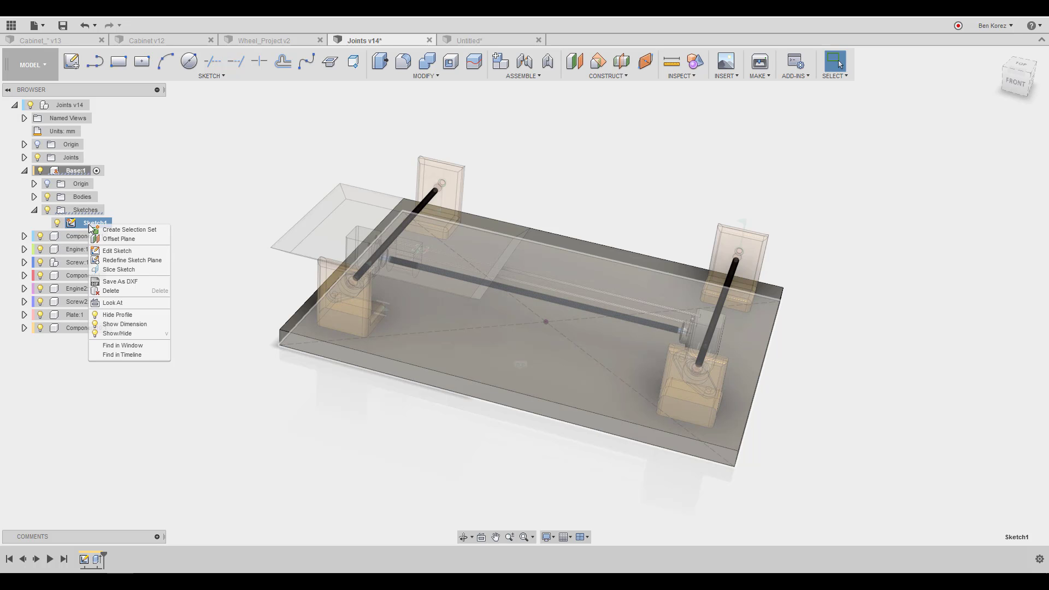
left_click(131, 325)
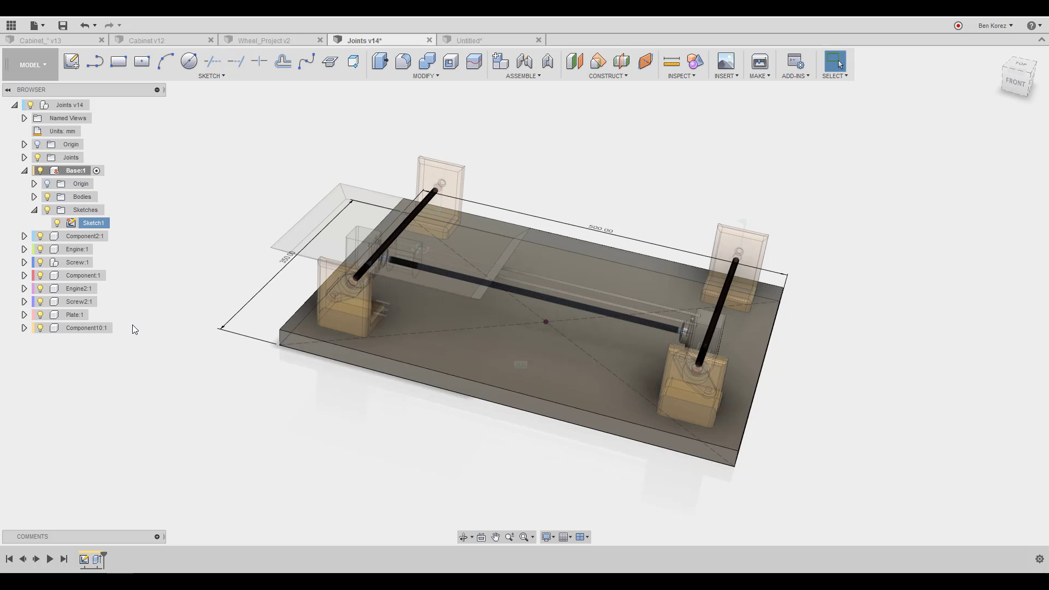
double_click(285, 263)
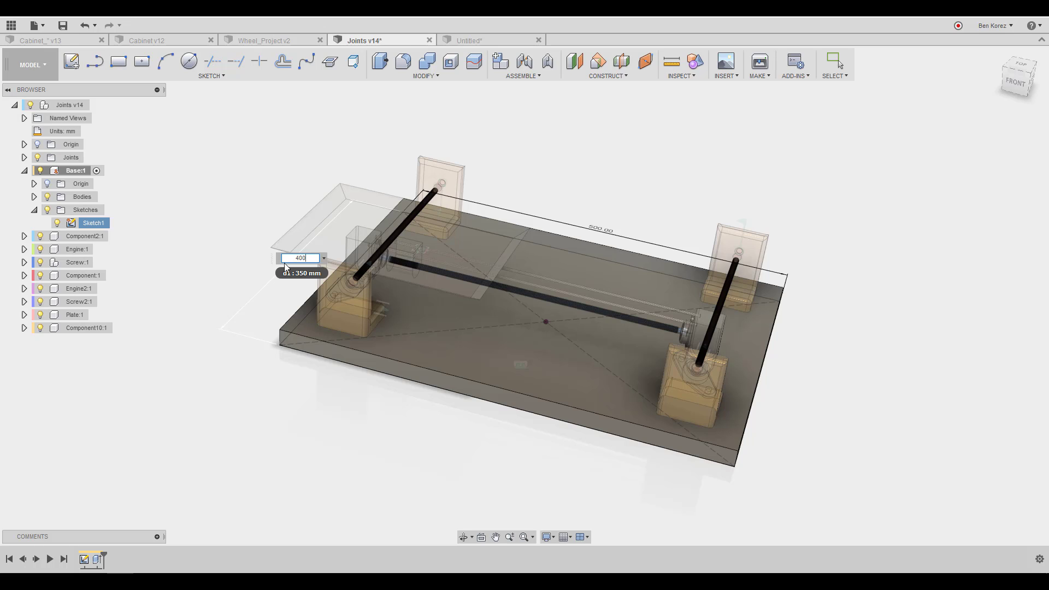
key("Return")
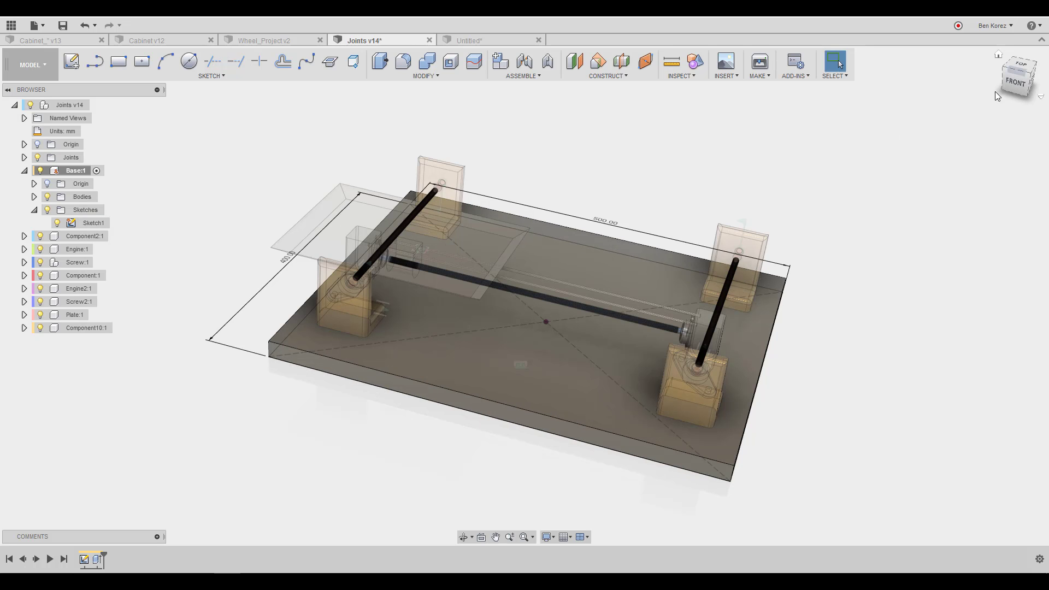
Examine the base plate assembly from several sides and return to the untitled bowl design.
left_click(1012, 91)
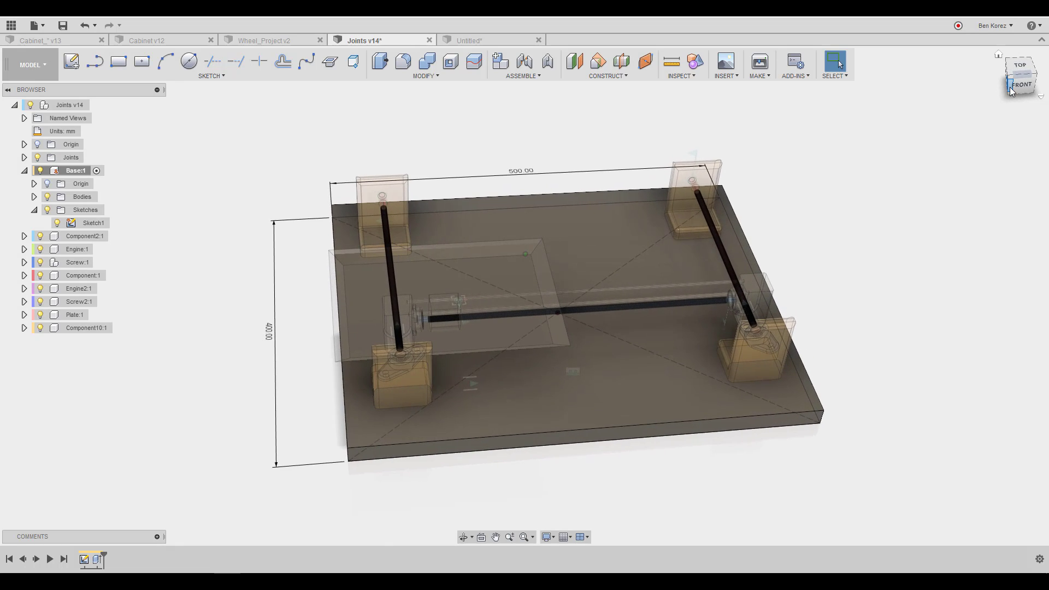
left_click(1010, 87)
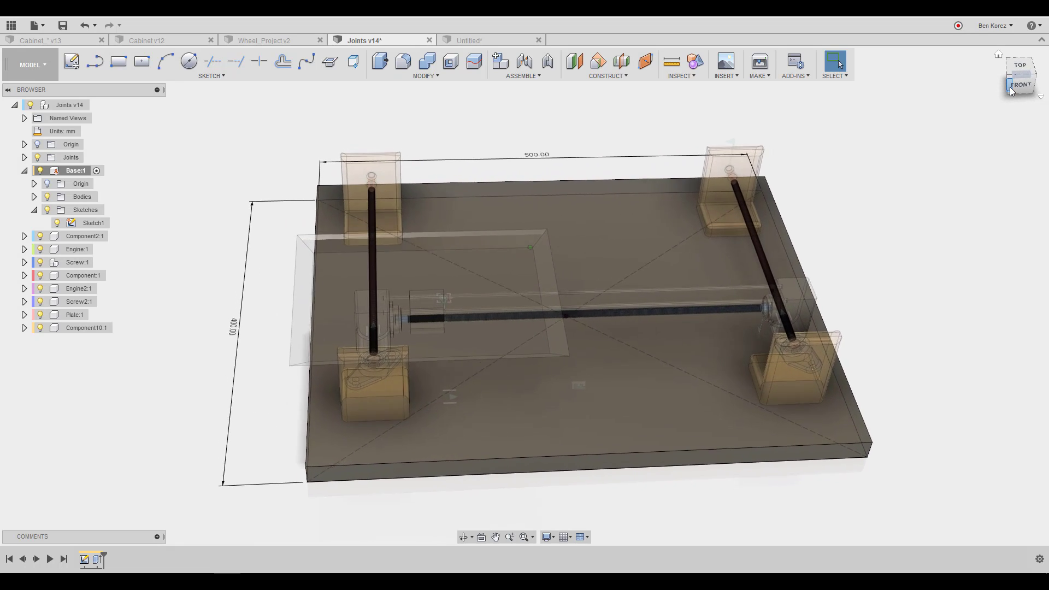
left_click(1011, 91)
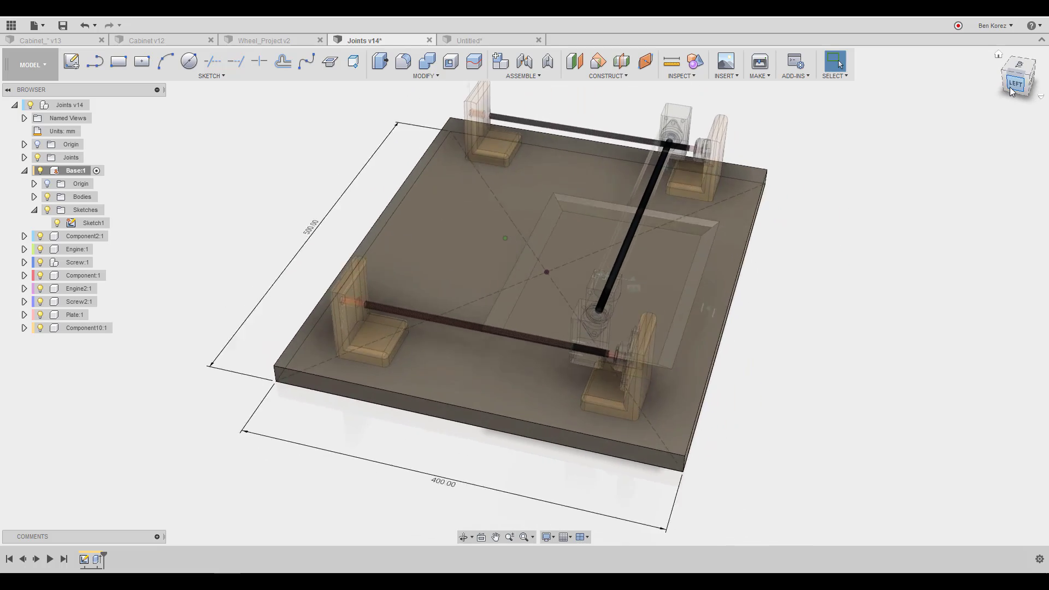
left_click(1011, 91)
left_click(1012, 91)
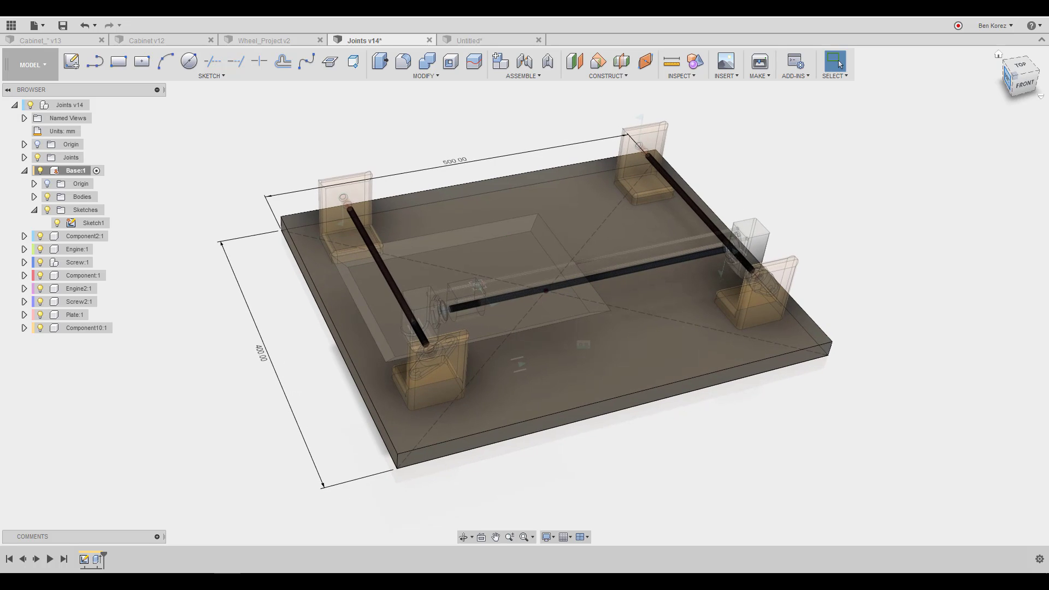
left_click(490, 40)
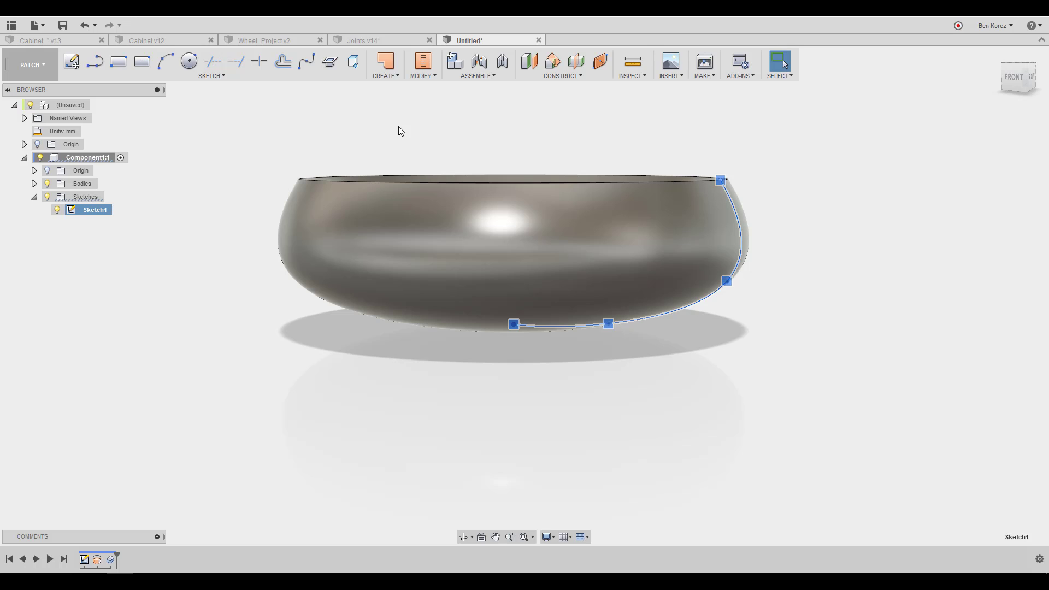
Start a new design and add an empty component under its root.
left_click(37, 25)
left_click(48, 43)
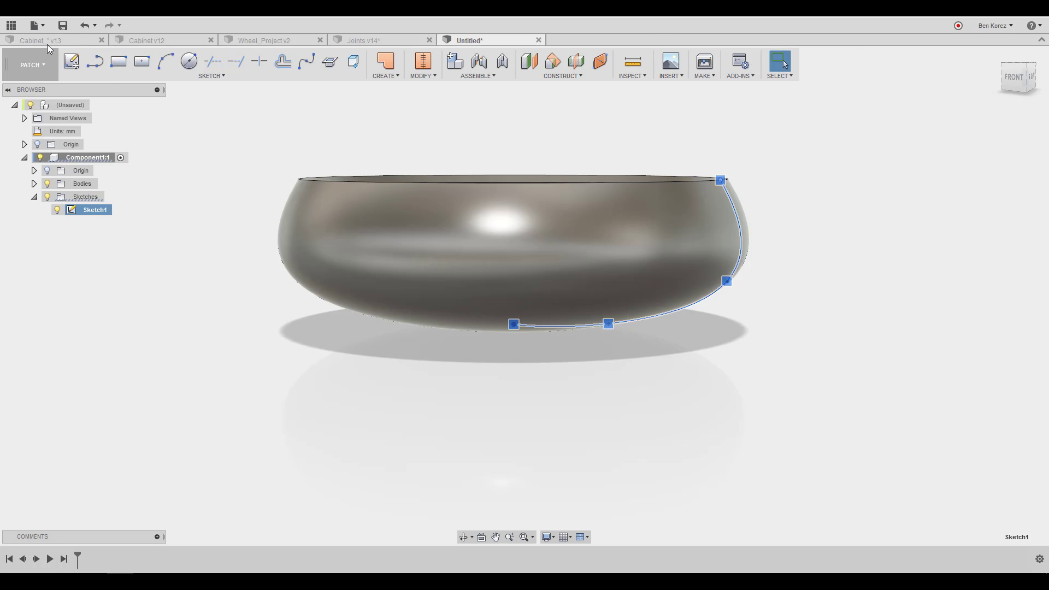
right_click(74, 104)
left_click(97, 112)
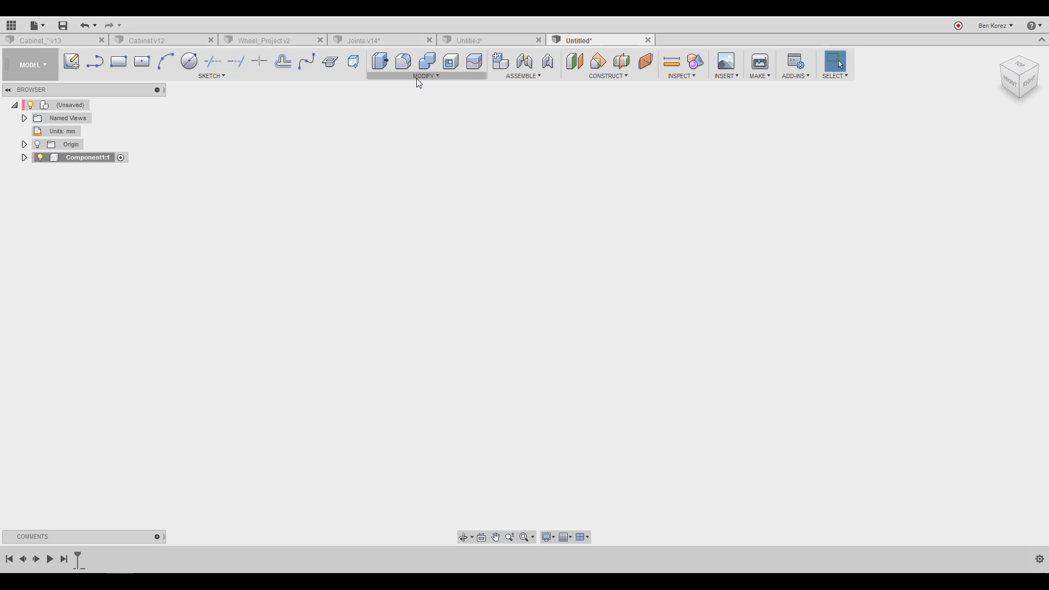
Reset the window to the default layout and show all hidden toolbar panels.
left_click(37, 25)
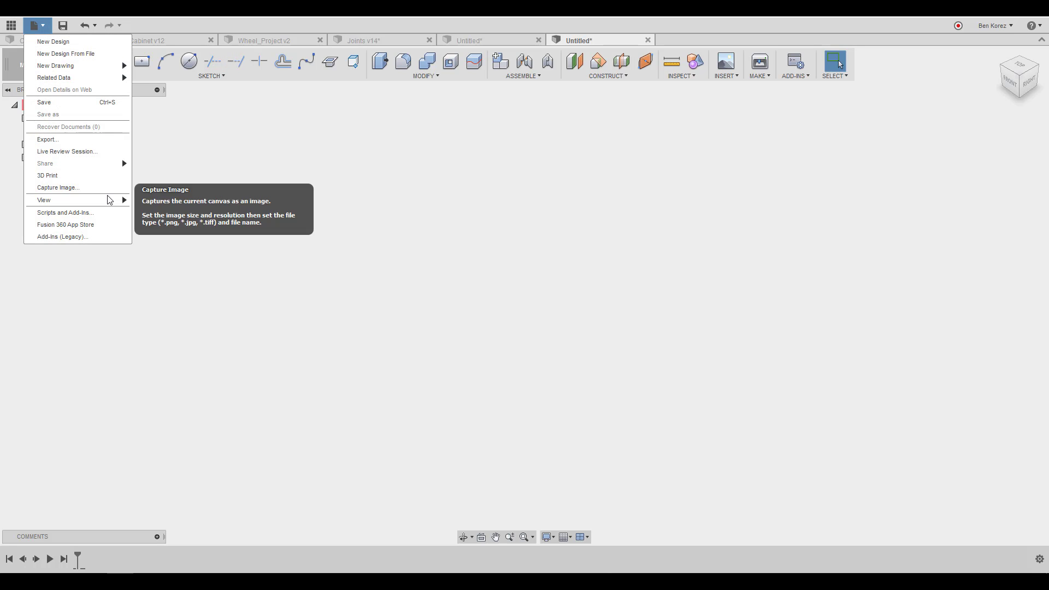
mouse_move(110, 203)
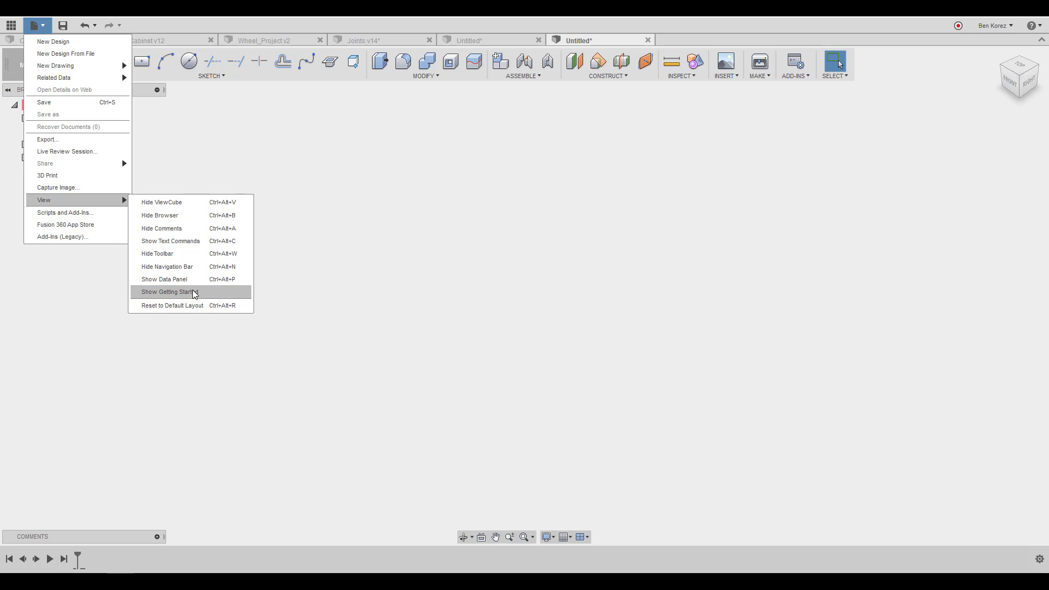
left_click(195, 306)
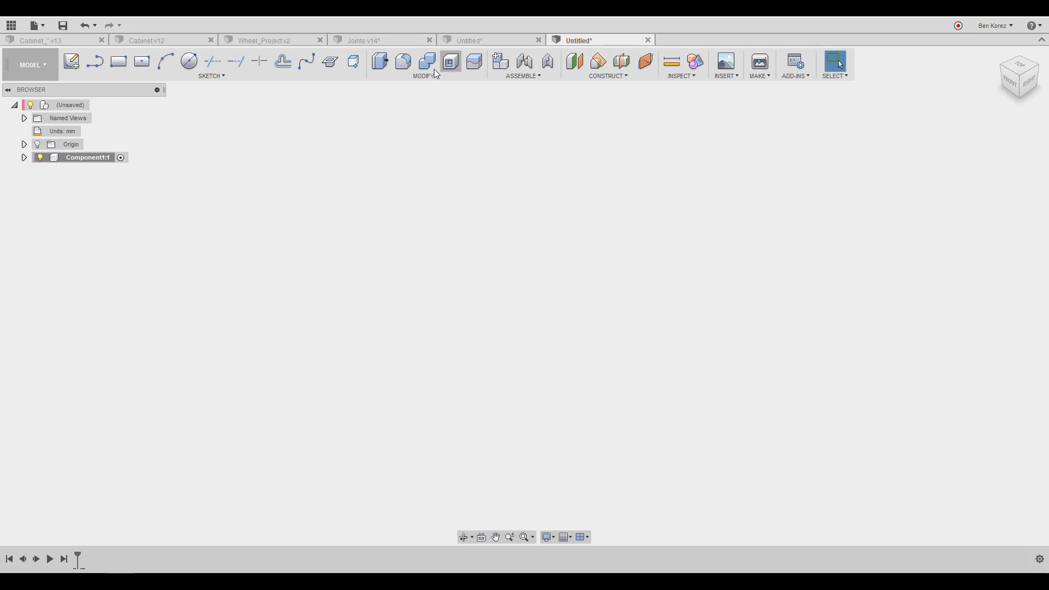
right_click(487, 61)
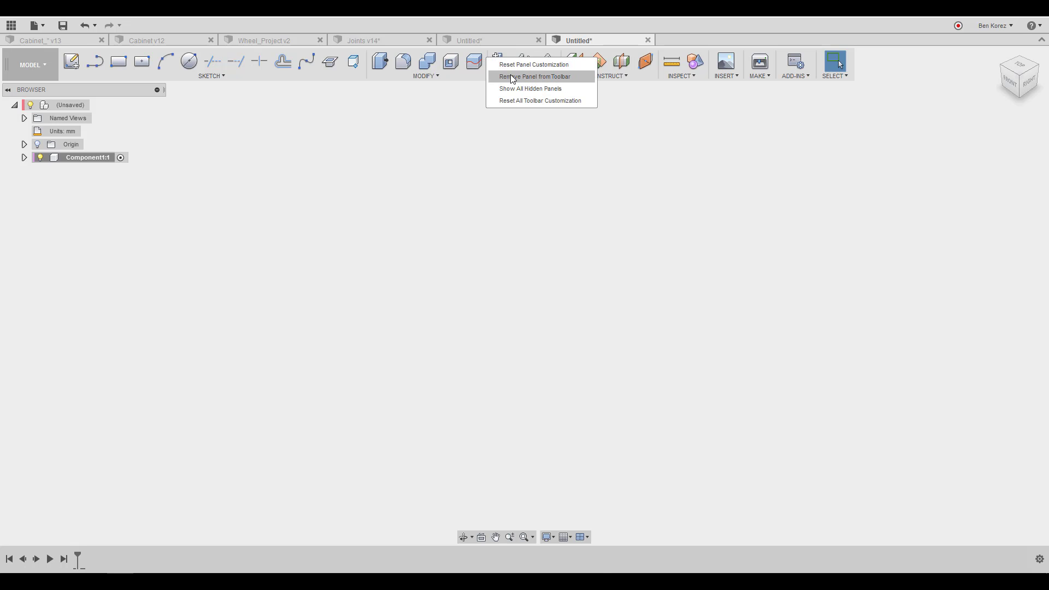
left_click(515, 90)
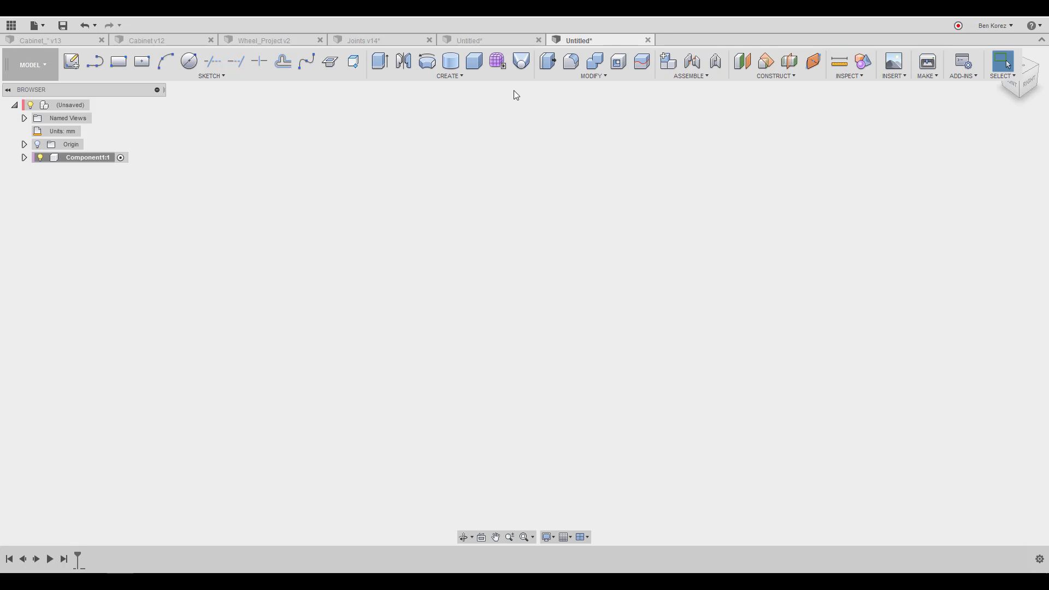
Model a thin upright square plate as a box and add a simple hole, 30 mm in diameter and 40 mm deep, in its face.
left_click(433, 77)
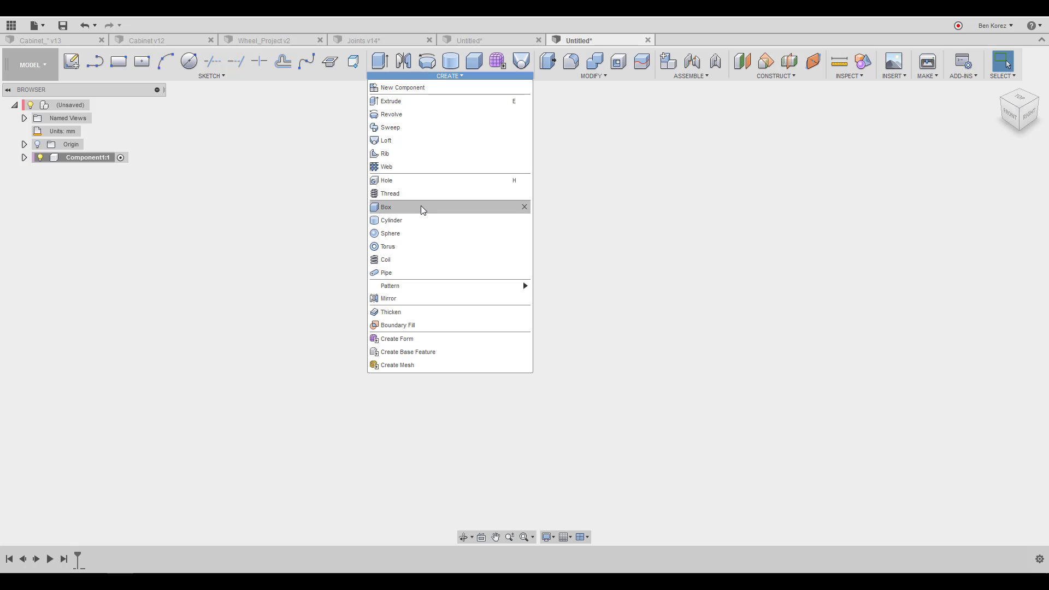
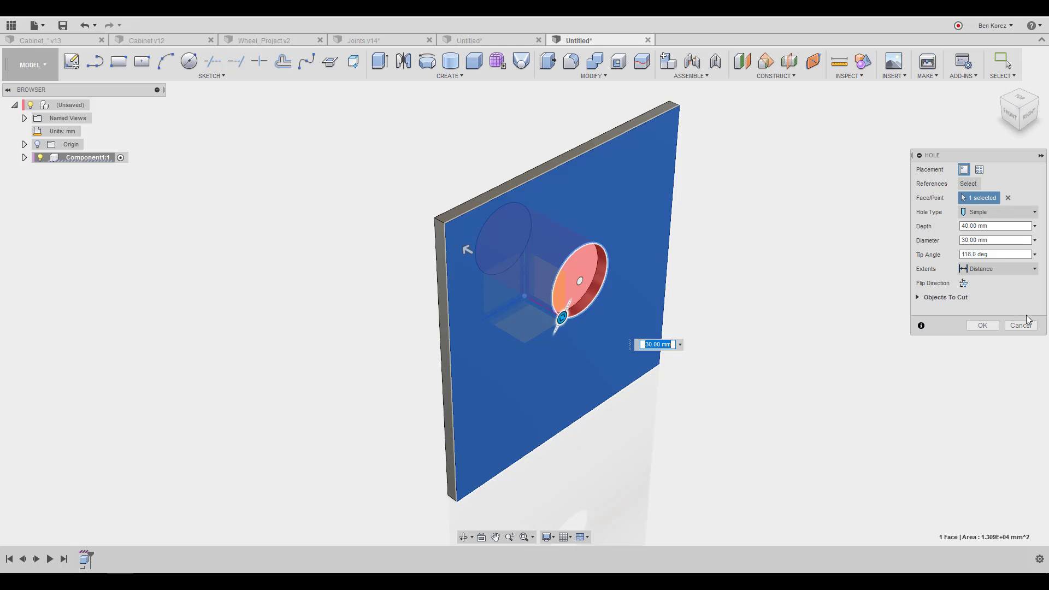
left_click(983, 326)
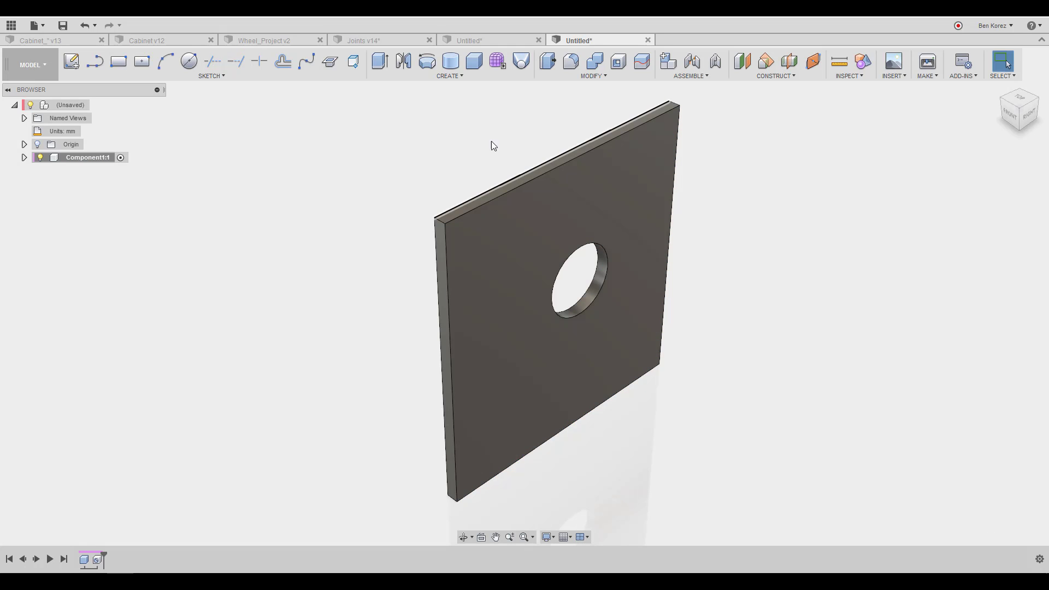
Add a cylinder 30 mm in diameter at the plate's hole with a height of -15 mm, joined to the plate.
left_click(450, 64)
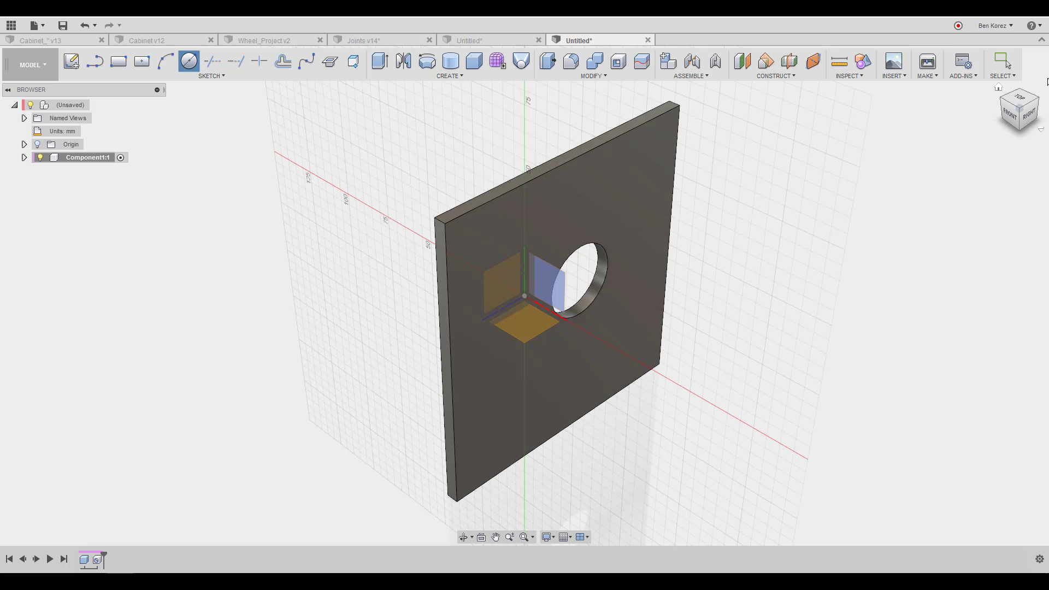
left_click(1027, 124)
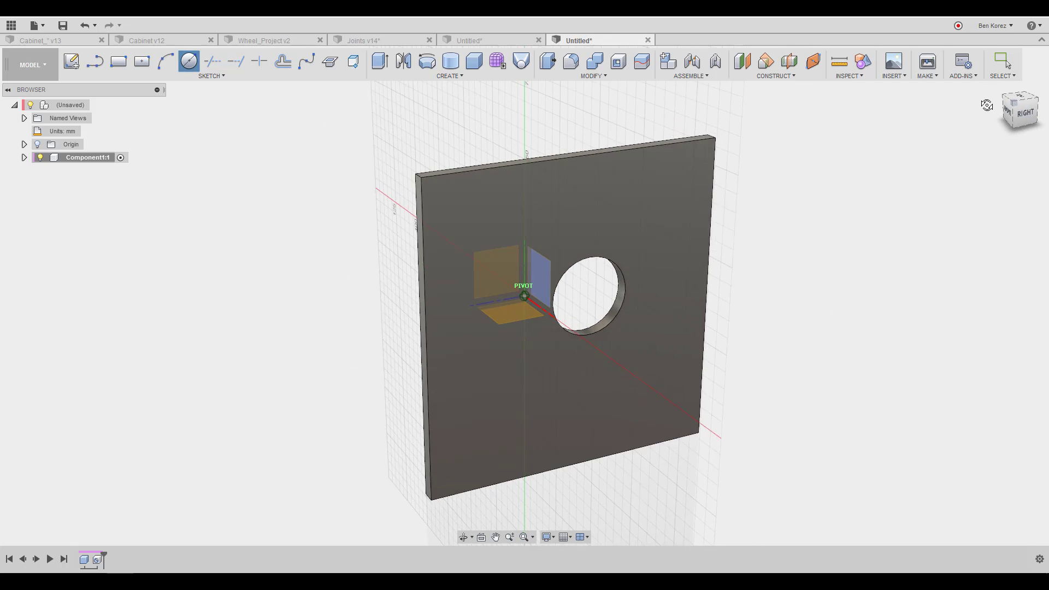
left_click_drag(988, 106, 1004, 113)
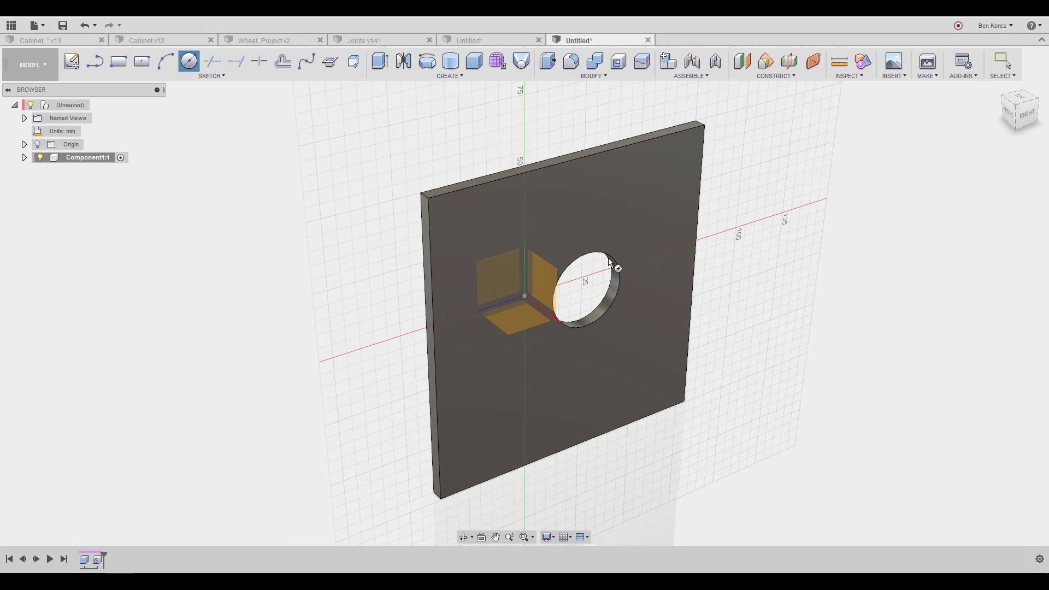
left_click(611, 257)
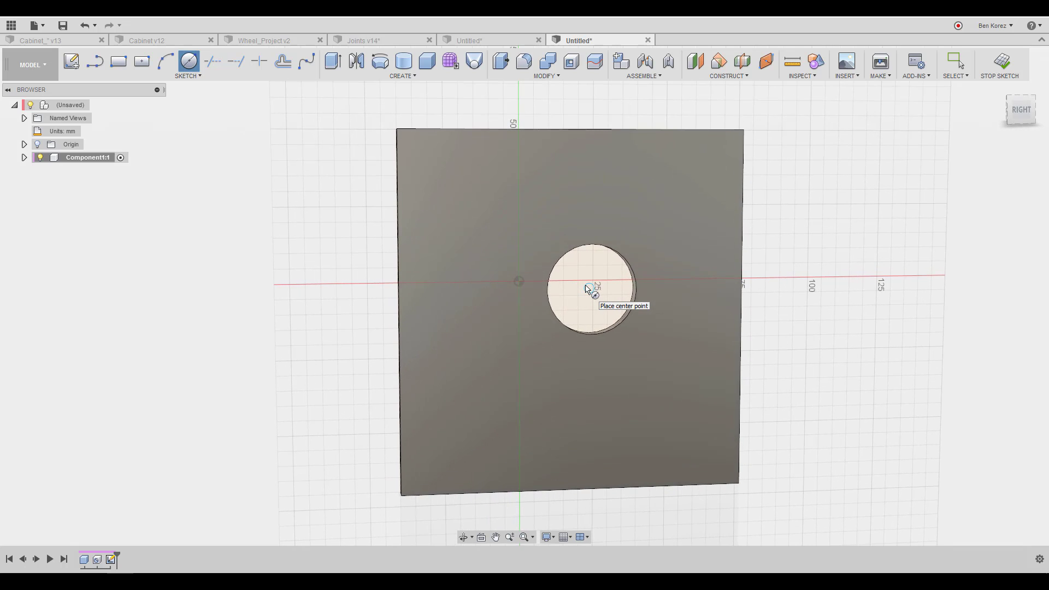
left_click(589, 288)
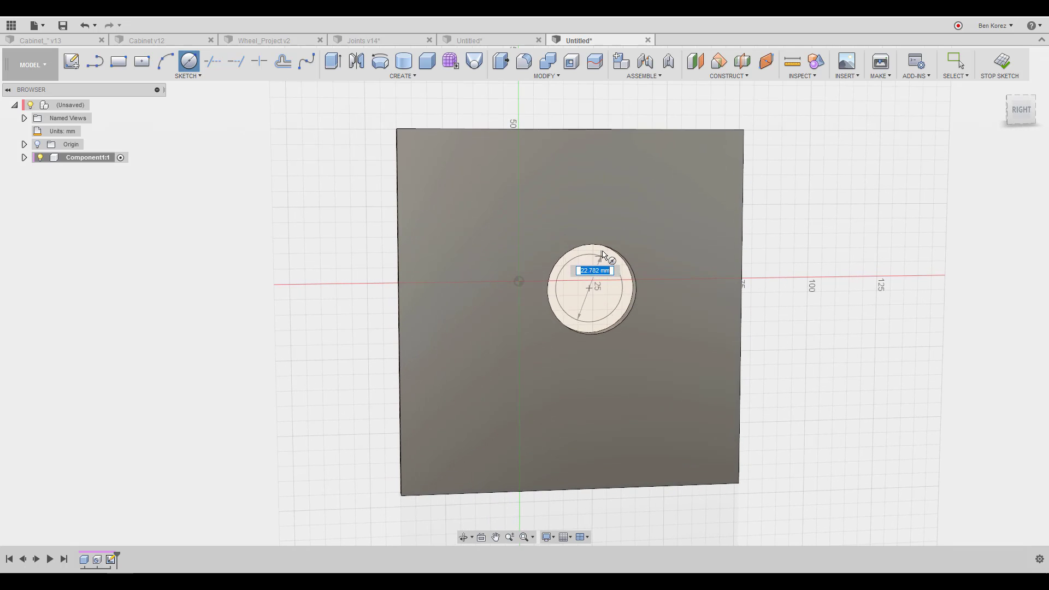
left_click(604, 252)
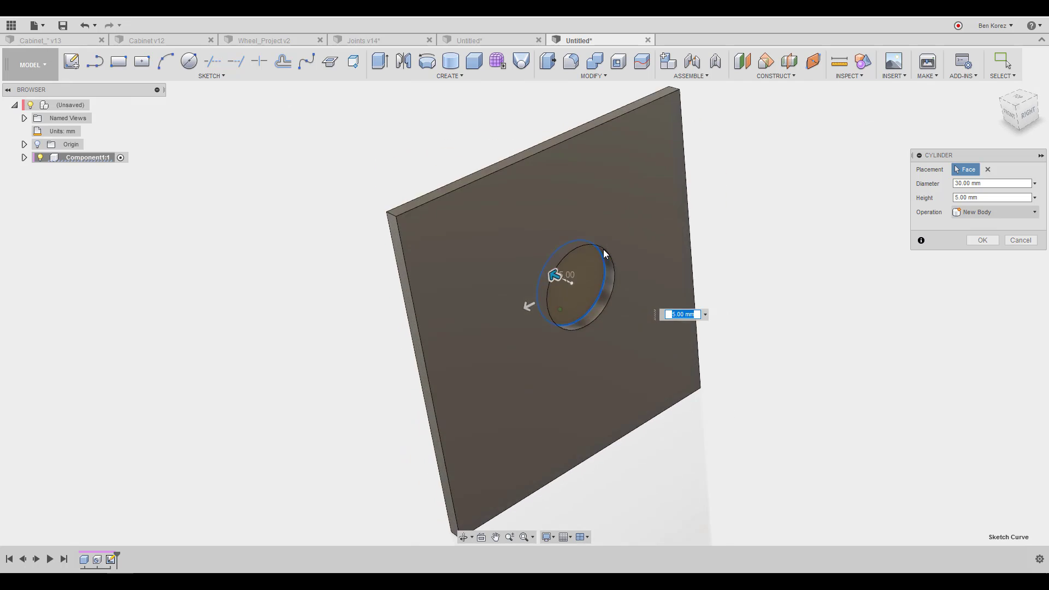
left_click_drag(538, 285, 599, 283)
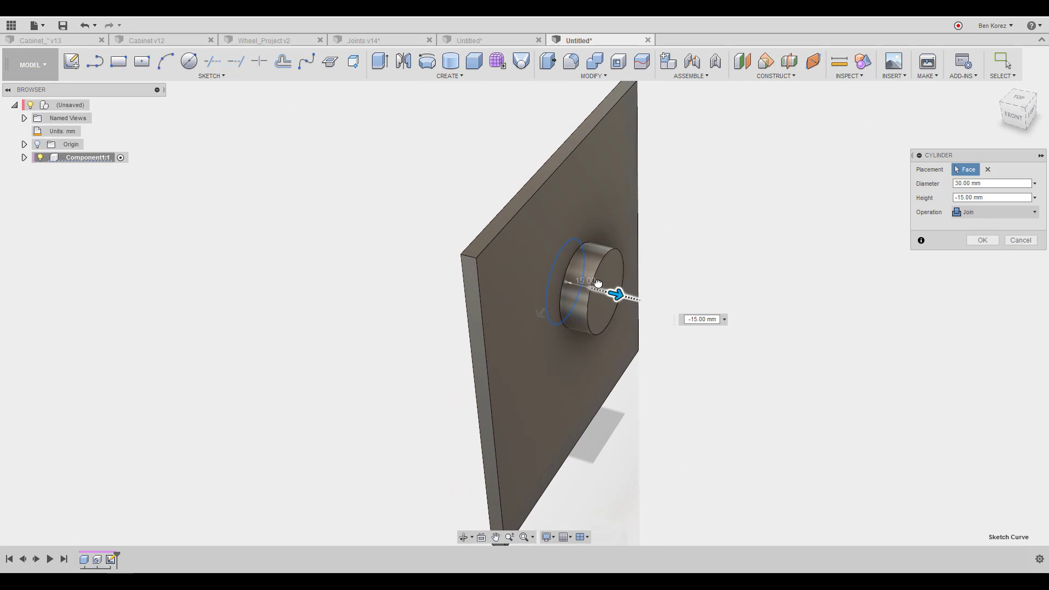
left_click(983, 240)
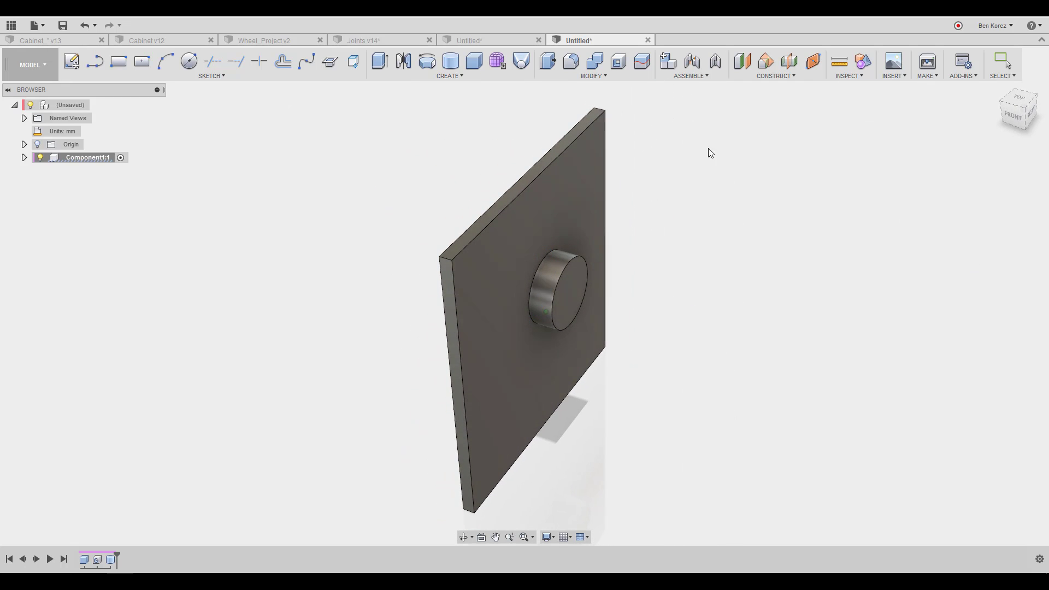
Create a cylinder about 50.4 mm in diameter and 10 mm high around the pin on the plate's face, as a new body.
key("c")
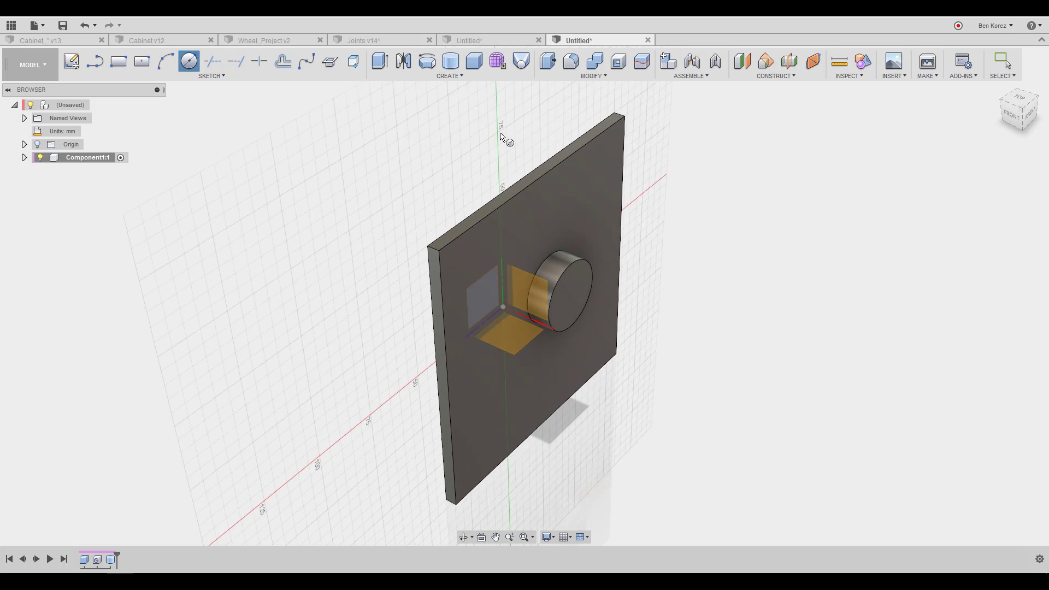
left_click(548, 246)
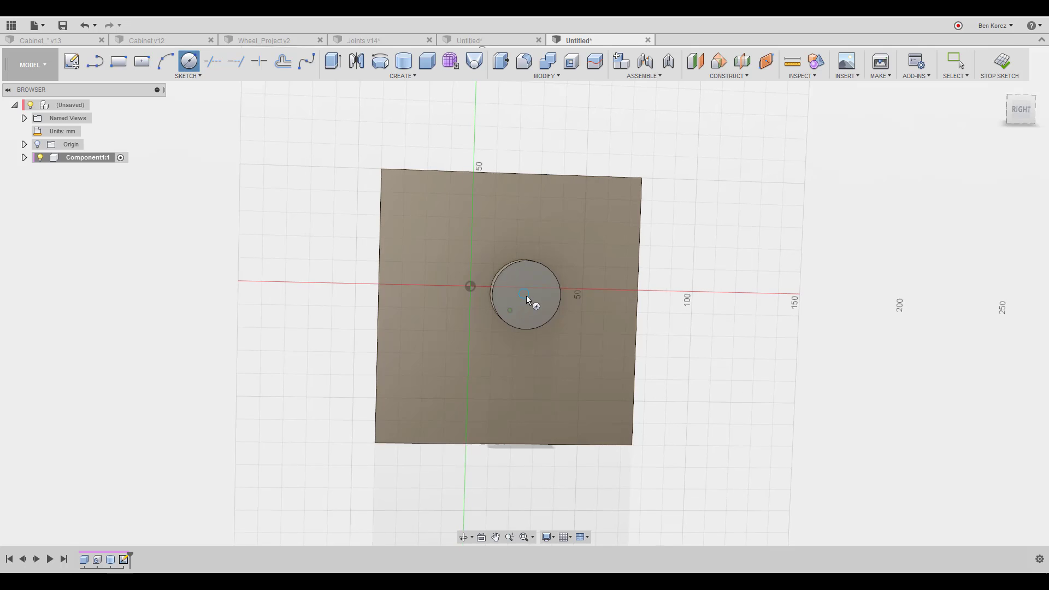
left_click(527, 296)
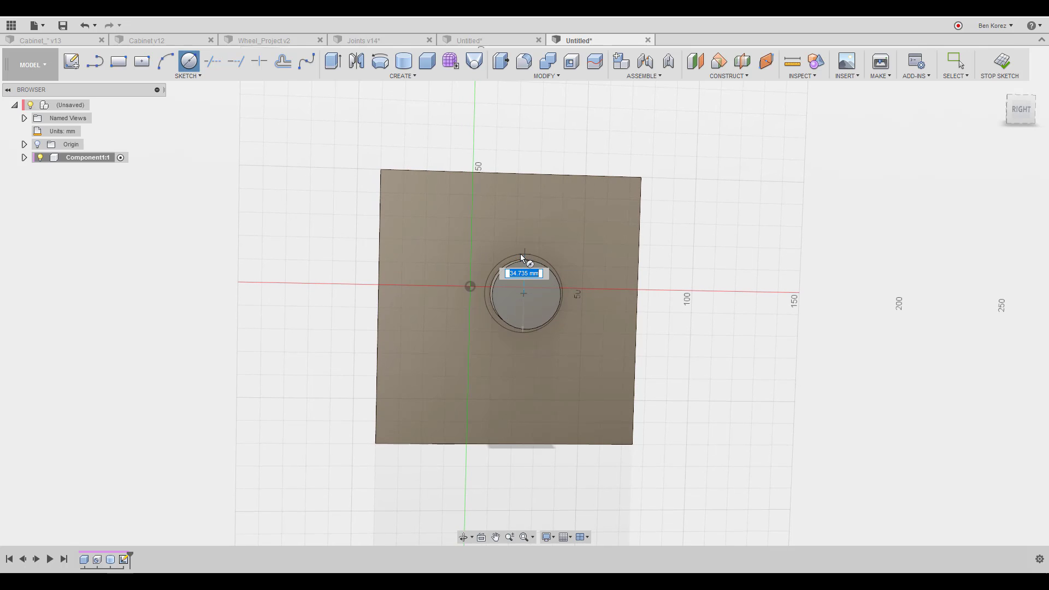
left_click(520, 238)
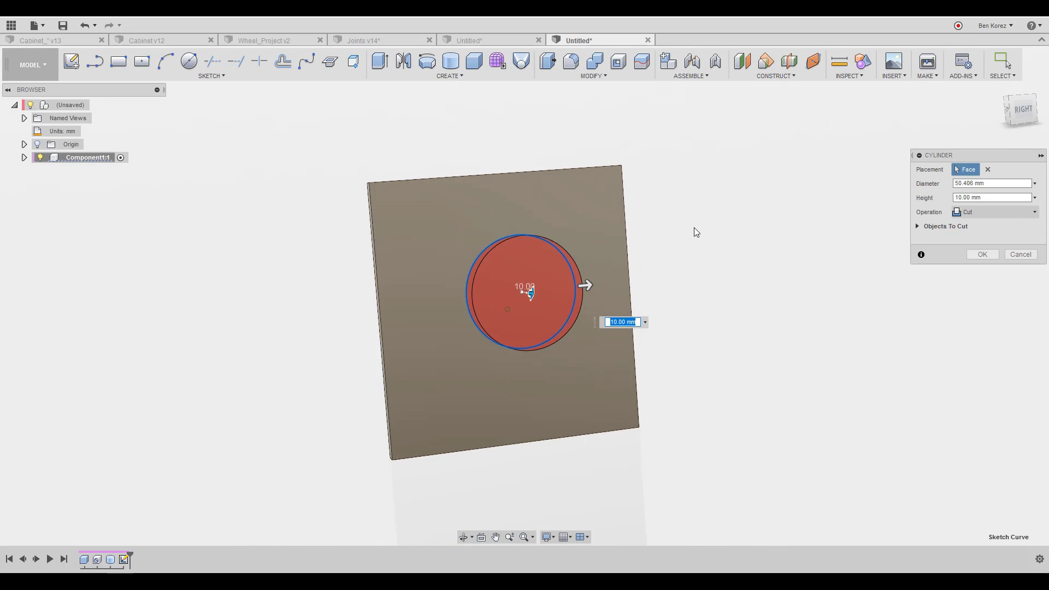
left_click(987, 213)
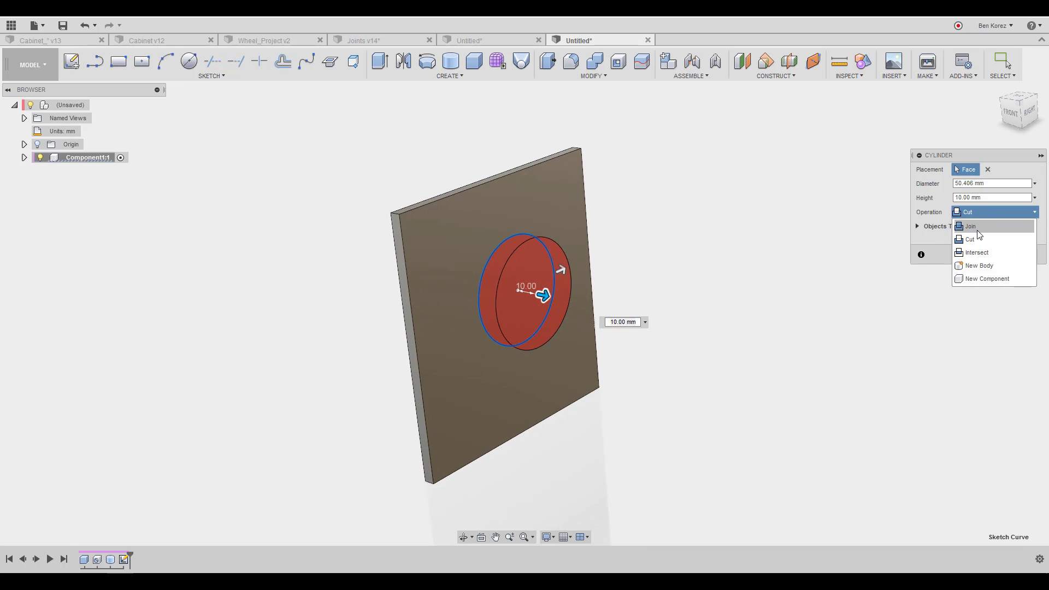
left_click(980, 266)
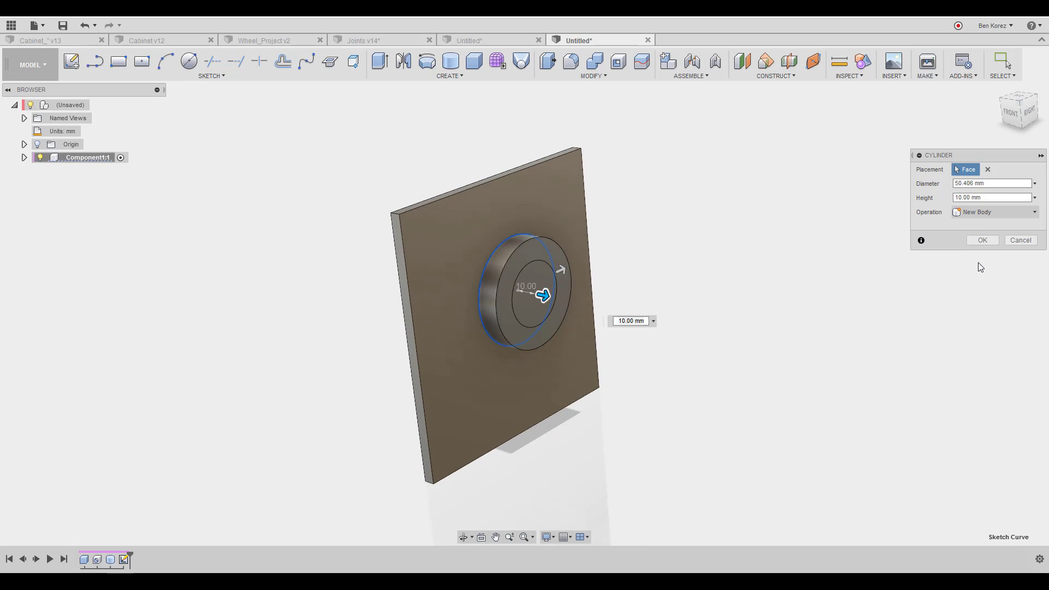
left_click(977, 242)
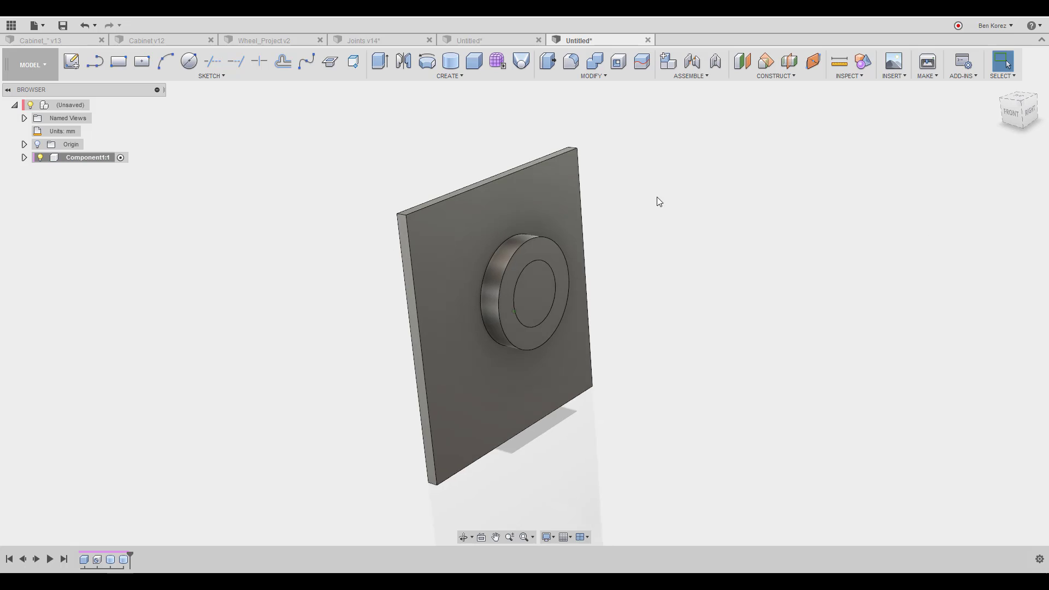
Offset the pin's circular end face outward by 20 mm with Press Pull.
left_click(548, 61)
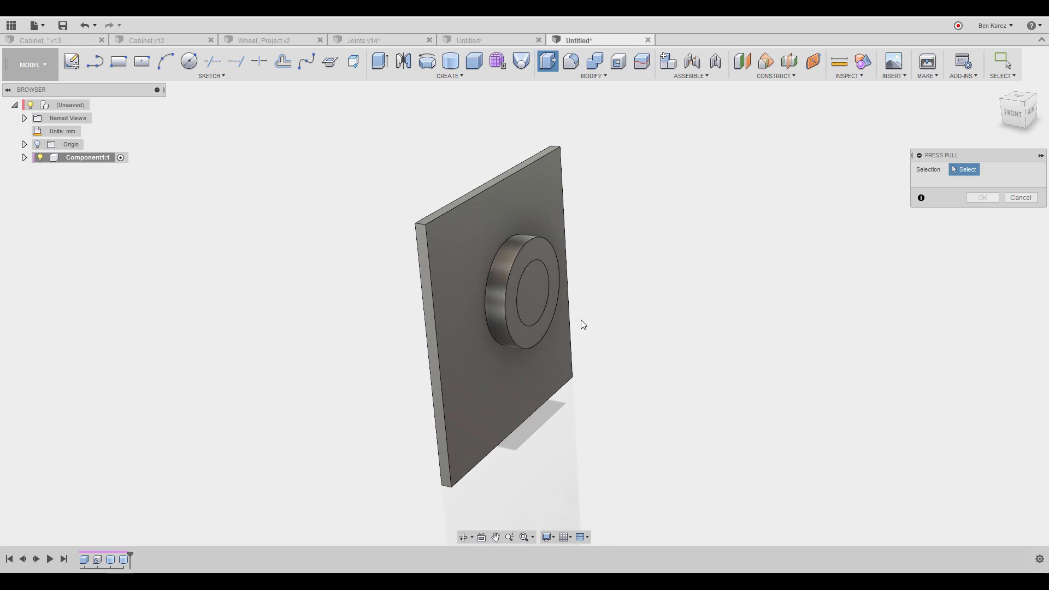
left_click(539, 293)
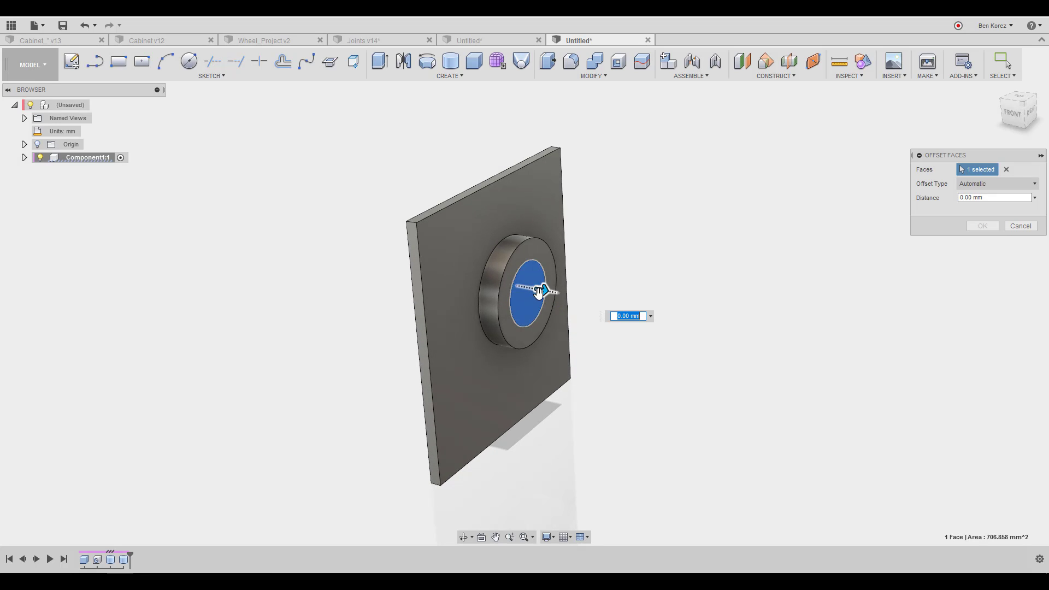
left_click_drag(538, 293, 581, 294)
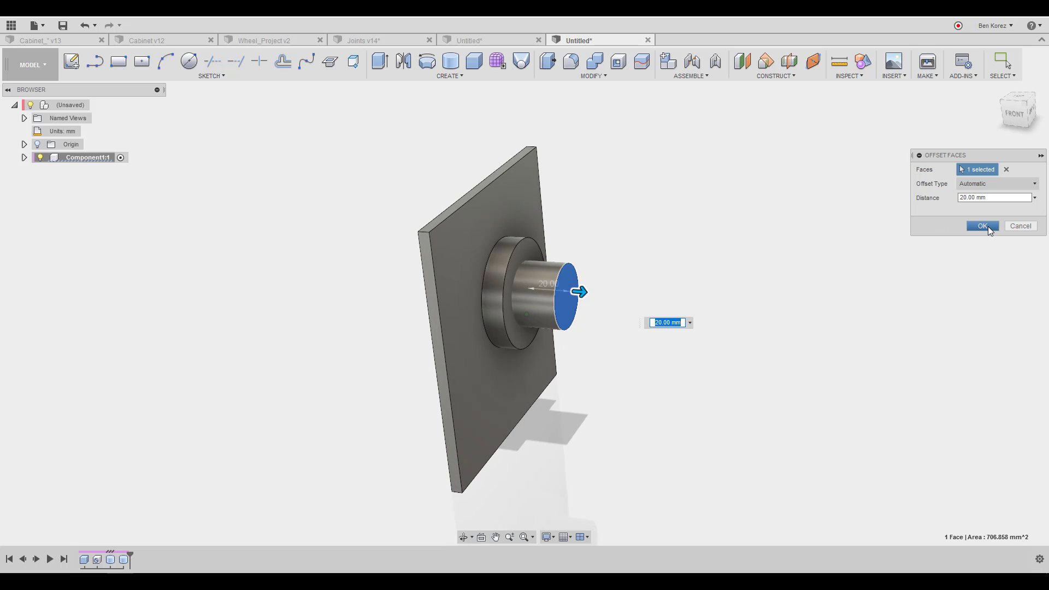
left_click(983, 227)
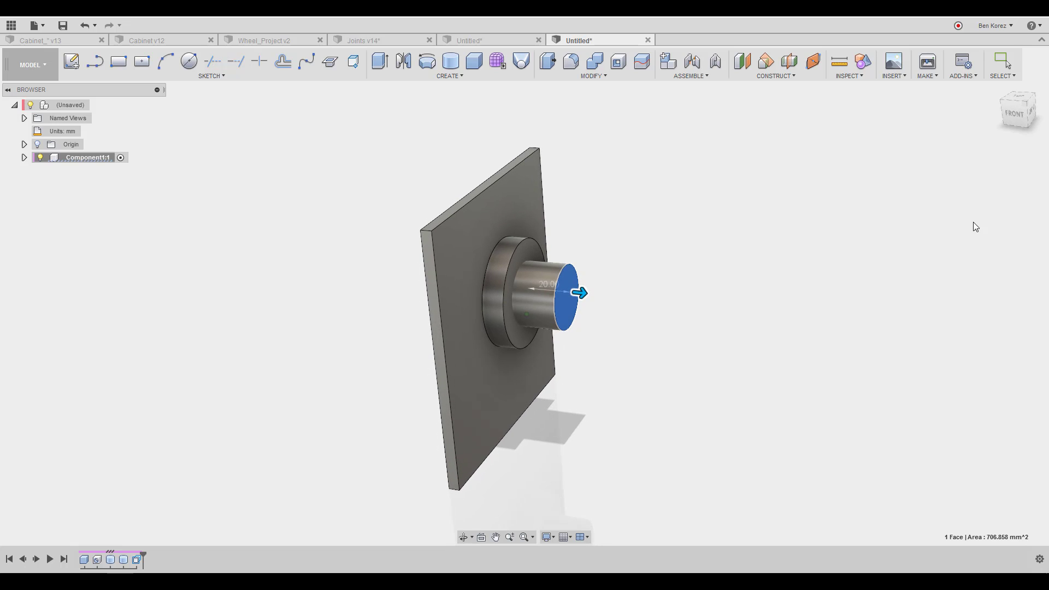
Combine the ring cylinder as target with the plate-and-pin body as tool, using the Cut operation and Keep Tools.
left_click(574, 77)
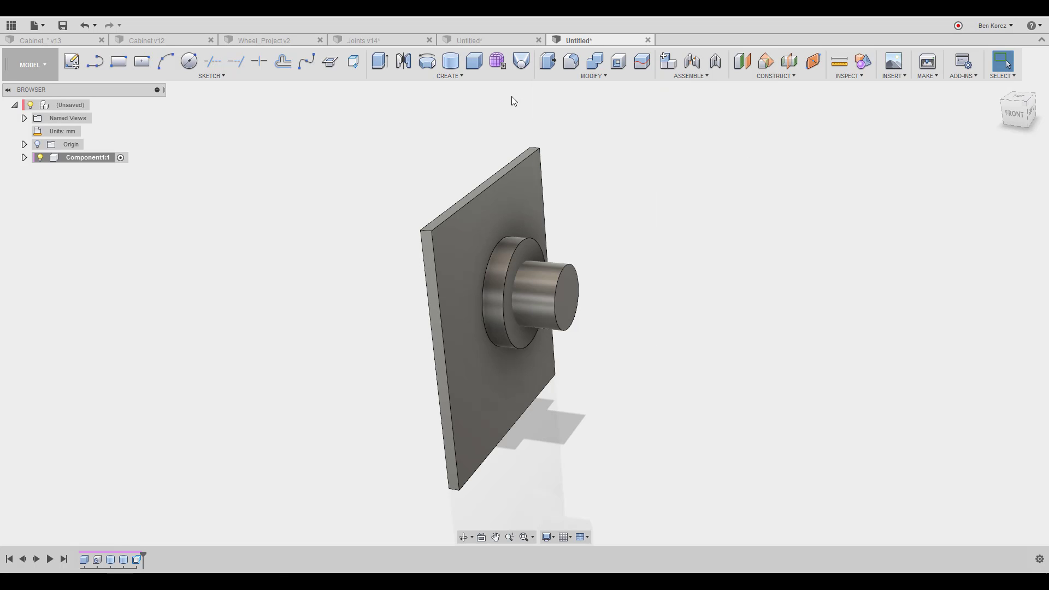
left_click(591, 77)
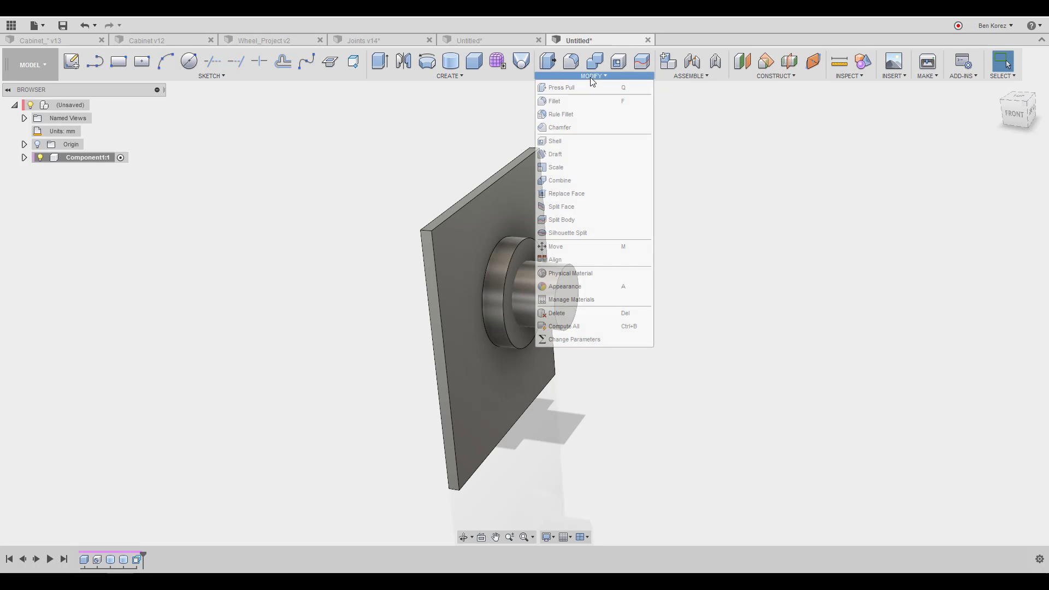
left_click(595, 61)
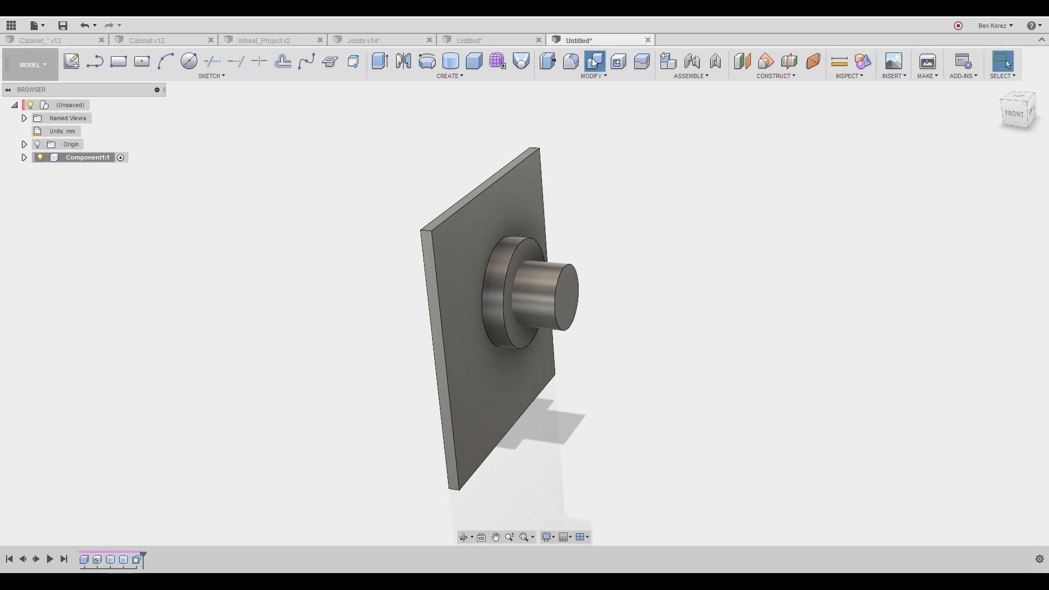
middle_click_drag(593, 173, 548, 245, "shift")
left_click(483, 262)
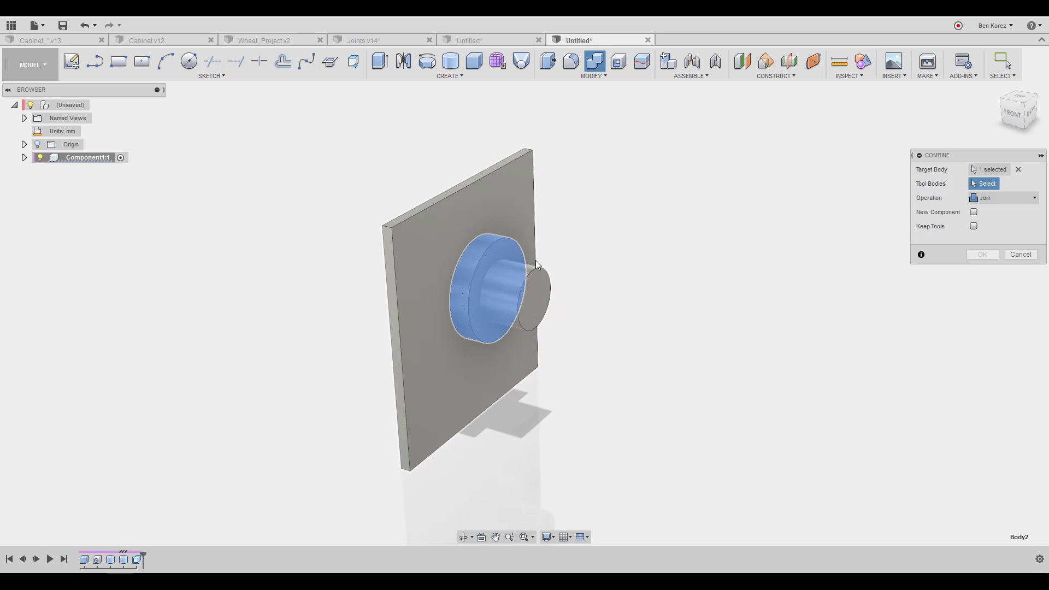
left_click(536, 292)
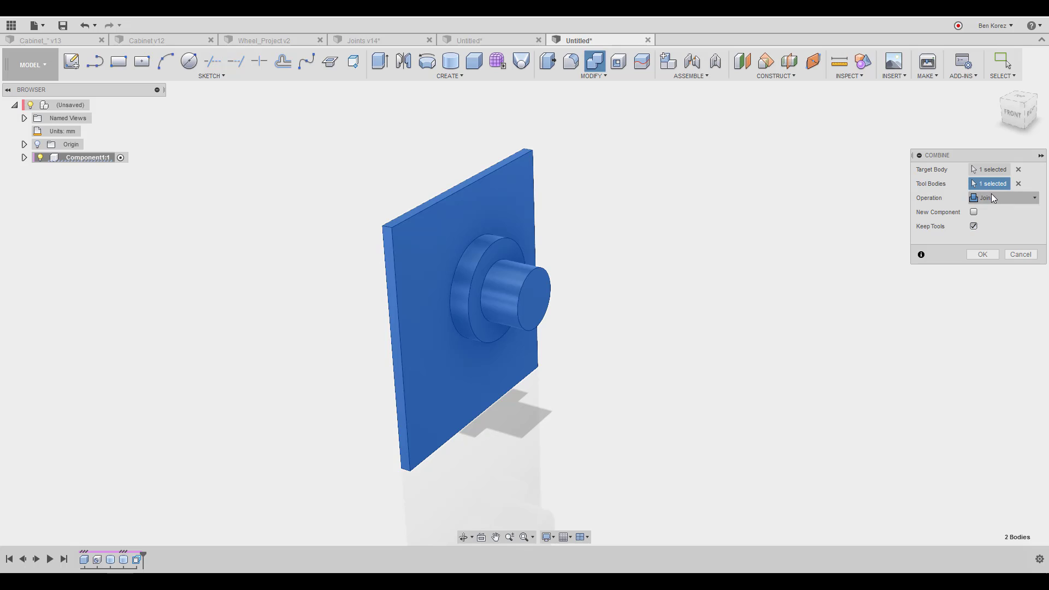
left_click(991, 194)
left_click(994, 227)
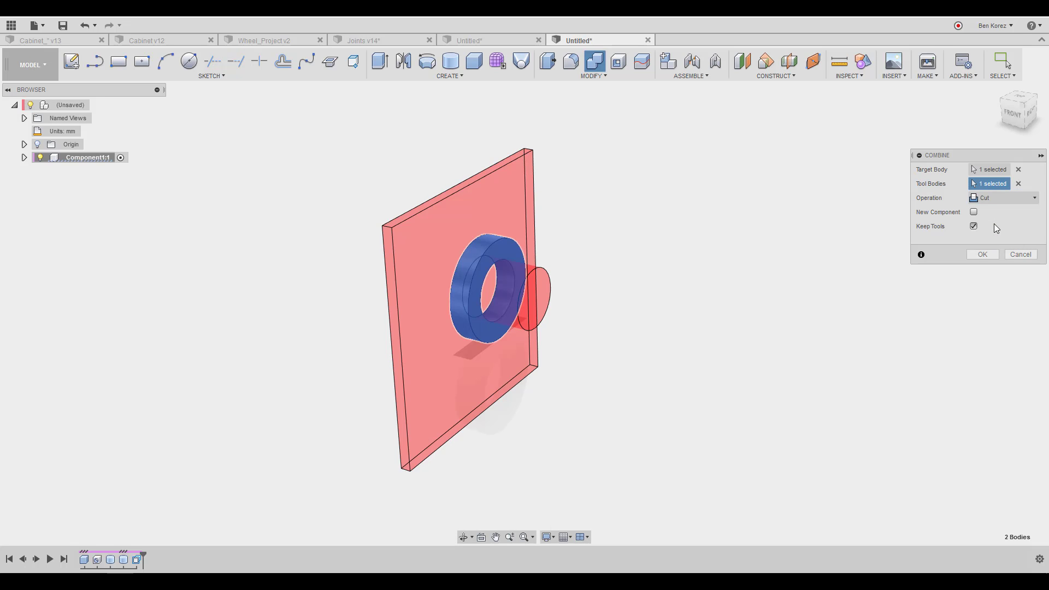
left_click(981, 255)
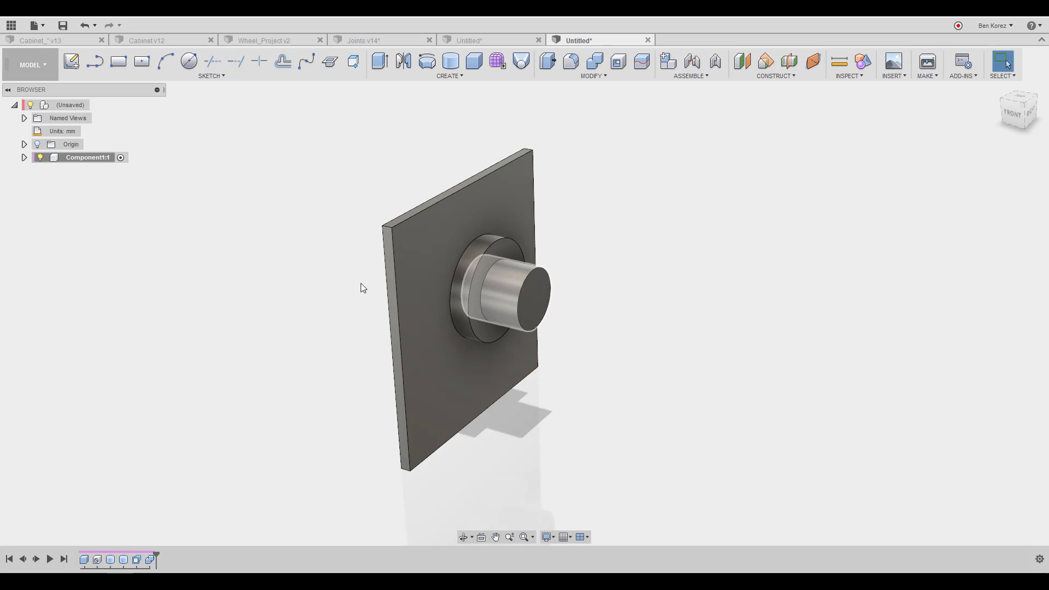
List the component's bodies and toggle the visibility of Body1 and Body2 off and on to check them individually.
left_click(24, 158)
left_click(34, 184)
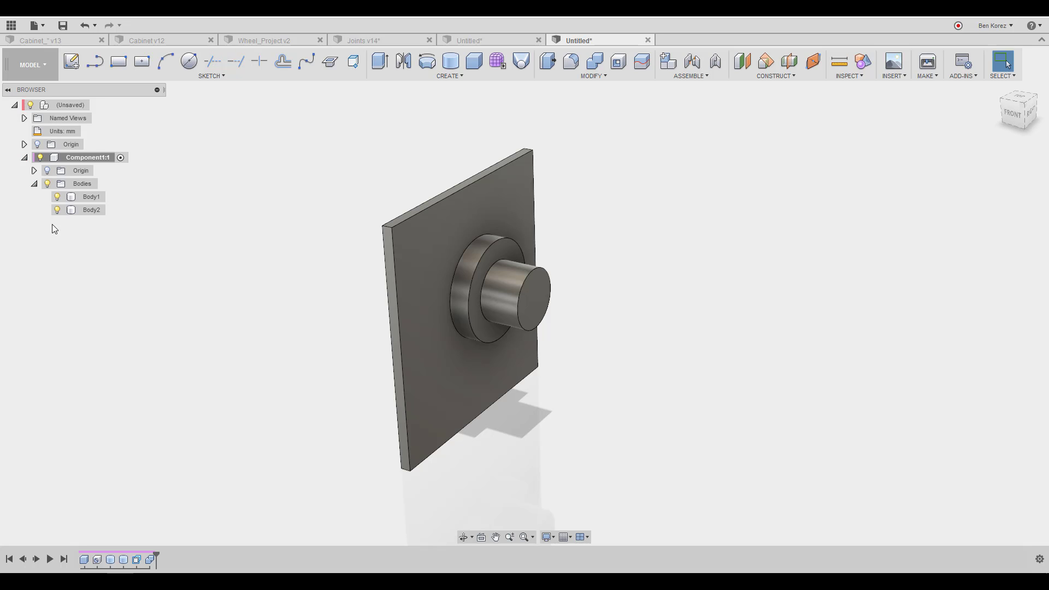
left_click(57, 197)
left_click(58, 197)
left_click(57, 211)
left_click(58, 210)
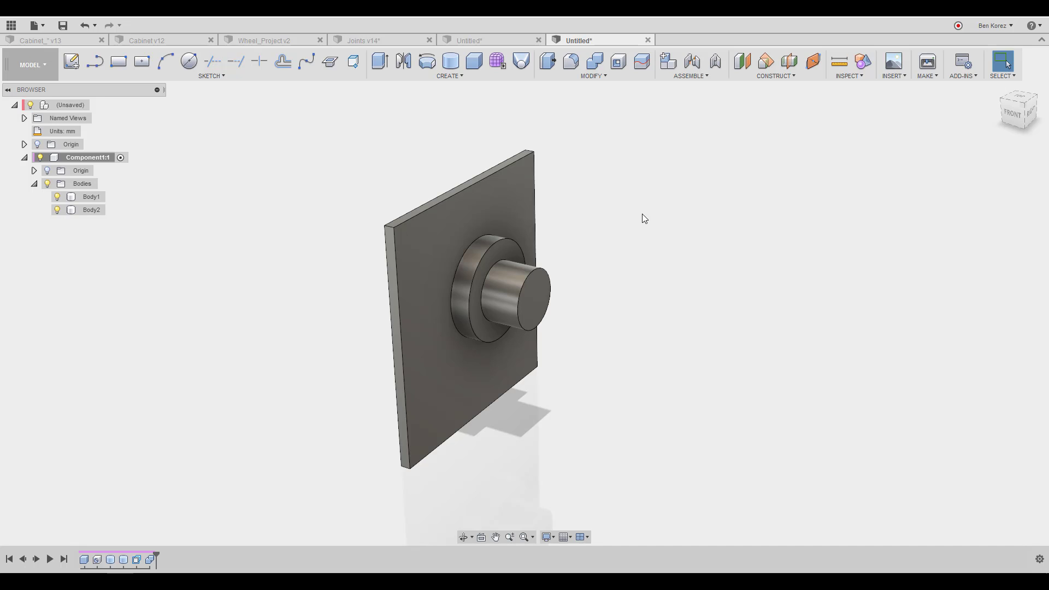
Remove the ring body, Body2, from the component while keeping its earlier features in the design history.
scroll(641, 214, "down", 2)
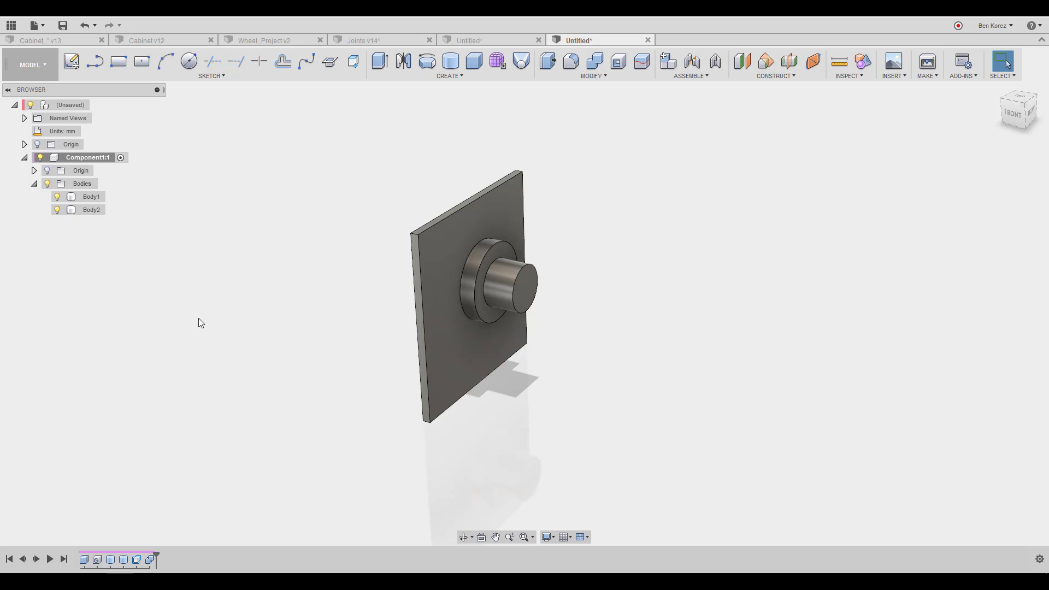
right_click(87, 211)
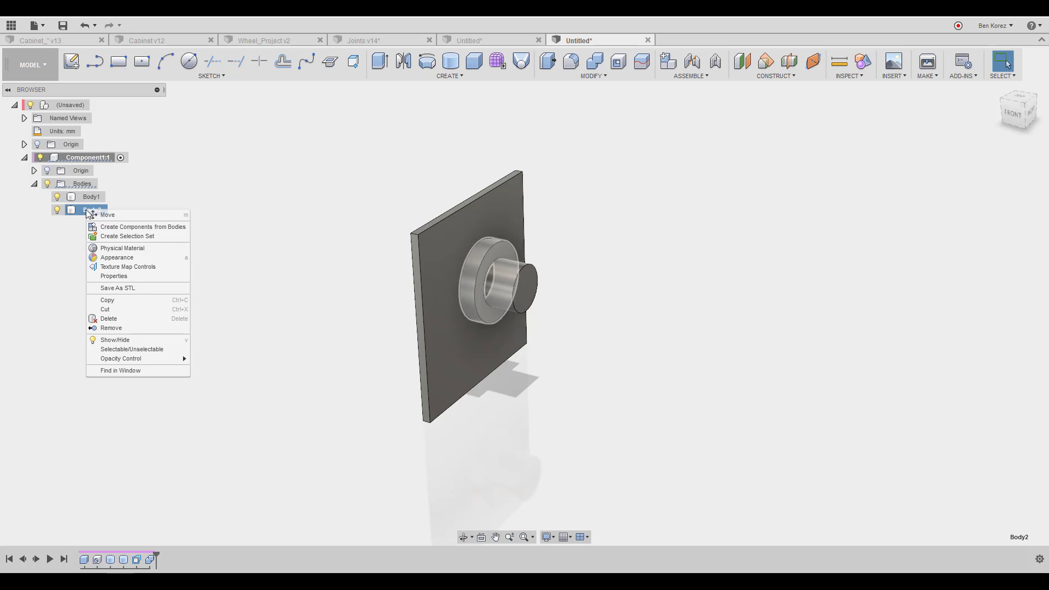
left_click(130, 329)
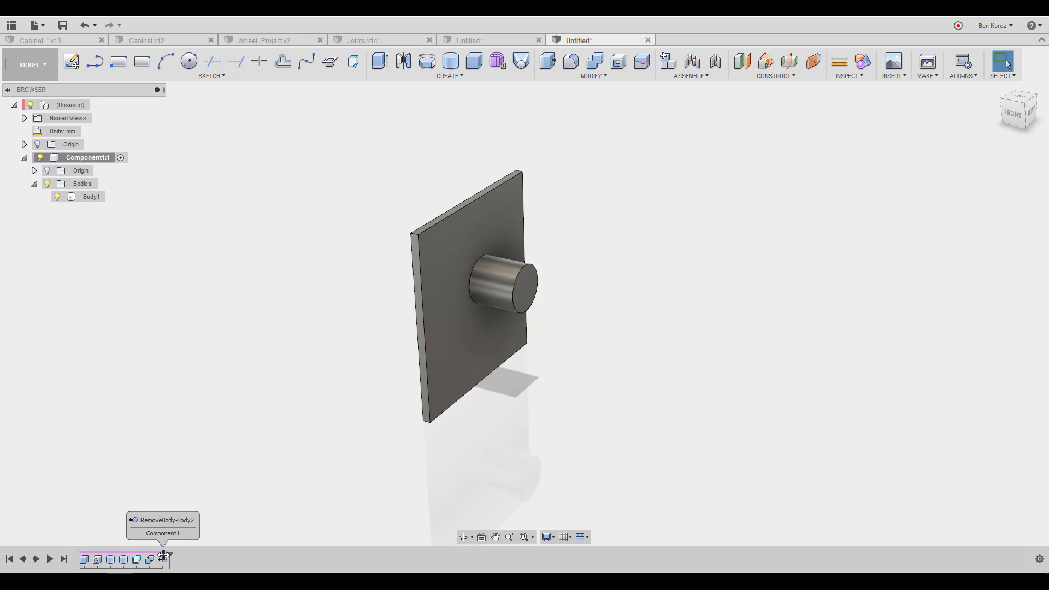
Roll the history marker back to before the ring body's removal to view it, and return the marker to the end.
left_click_drag(159, 556, 156, 557)
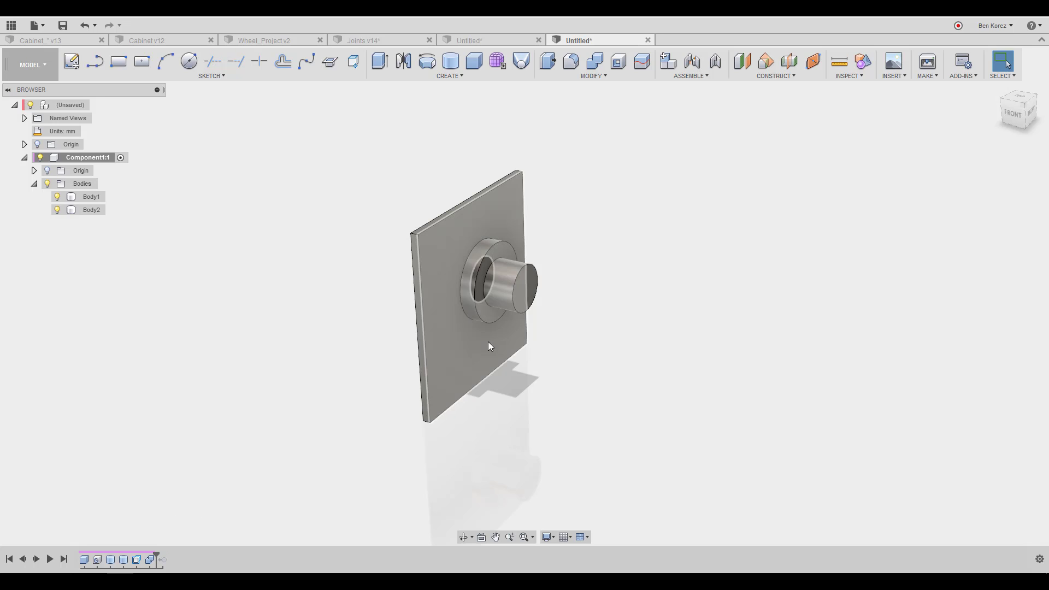
left_click(342, 494)
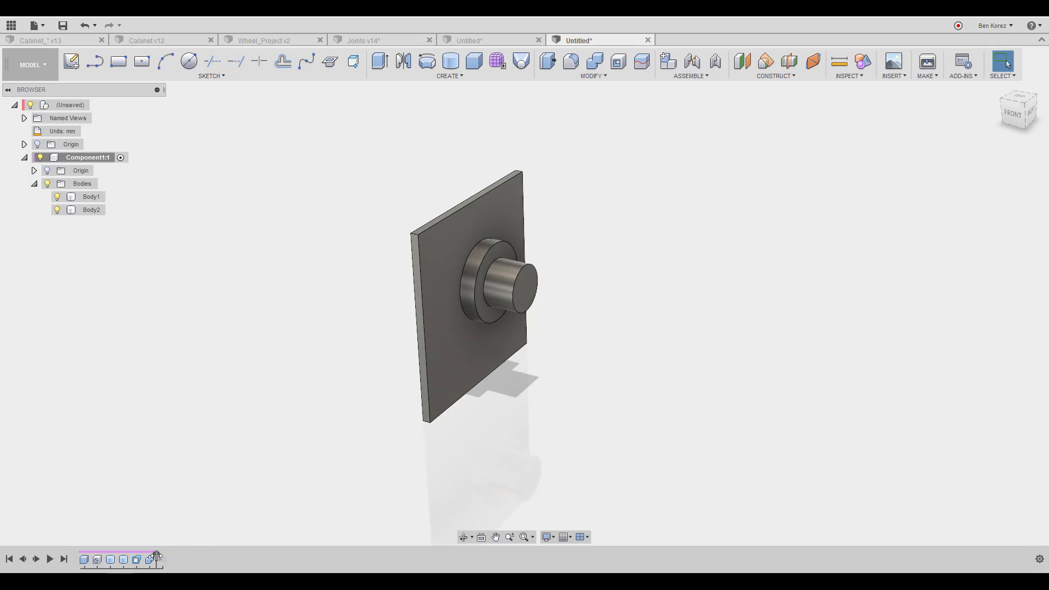
left_click_drag(157, 556, 170, 555)
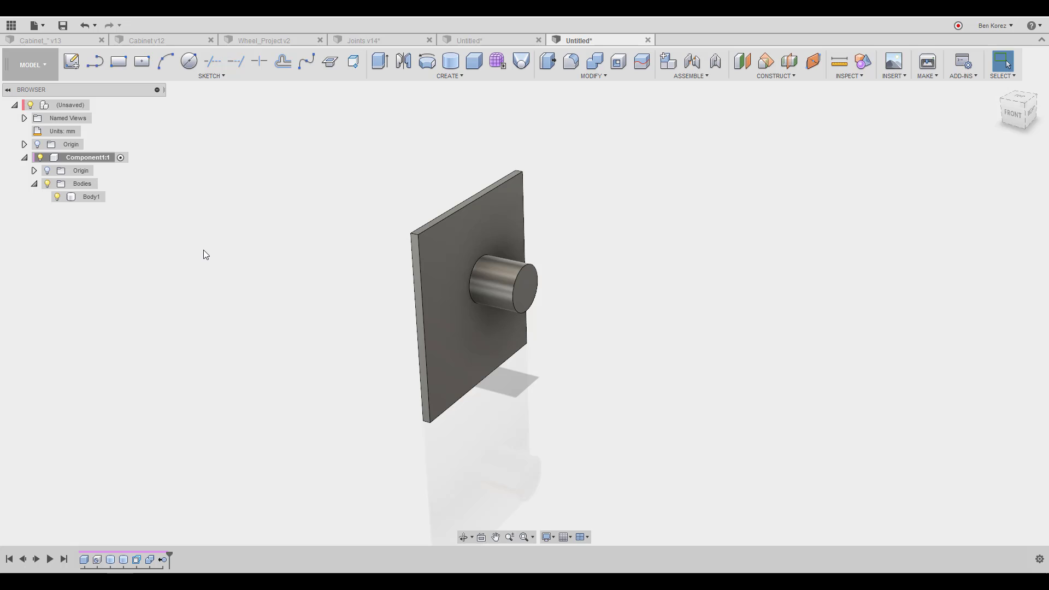
Create a new empty component under the top-level assembly, and delete it.
right_click(70, 103)
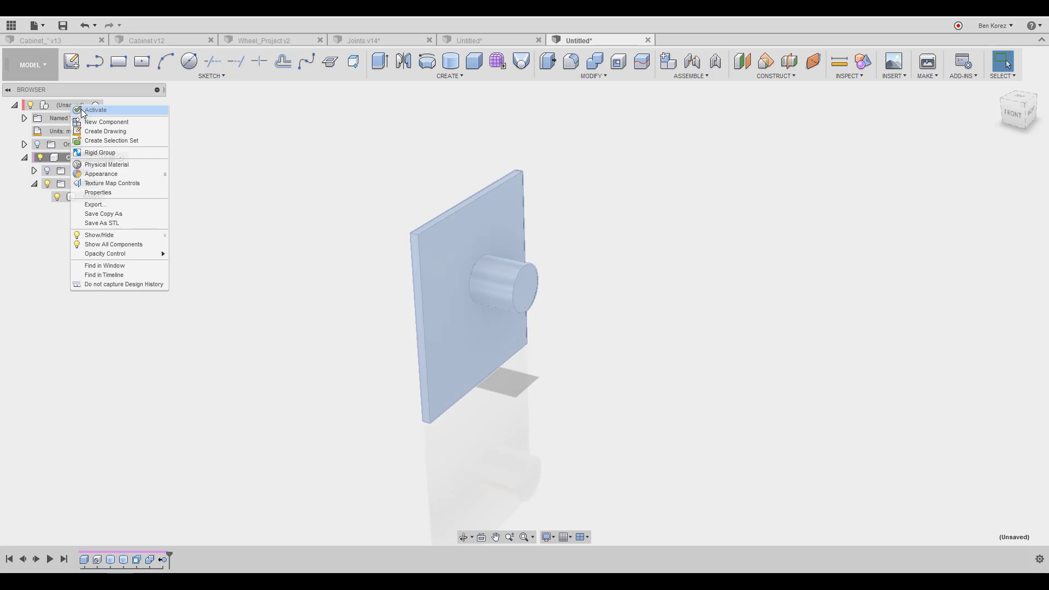
left_click(104, 123)
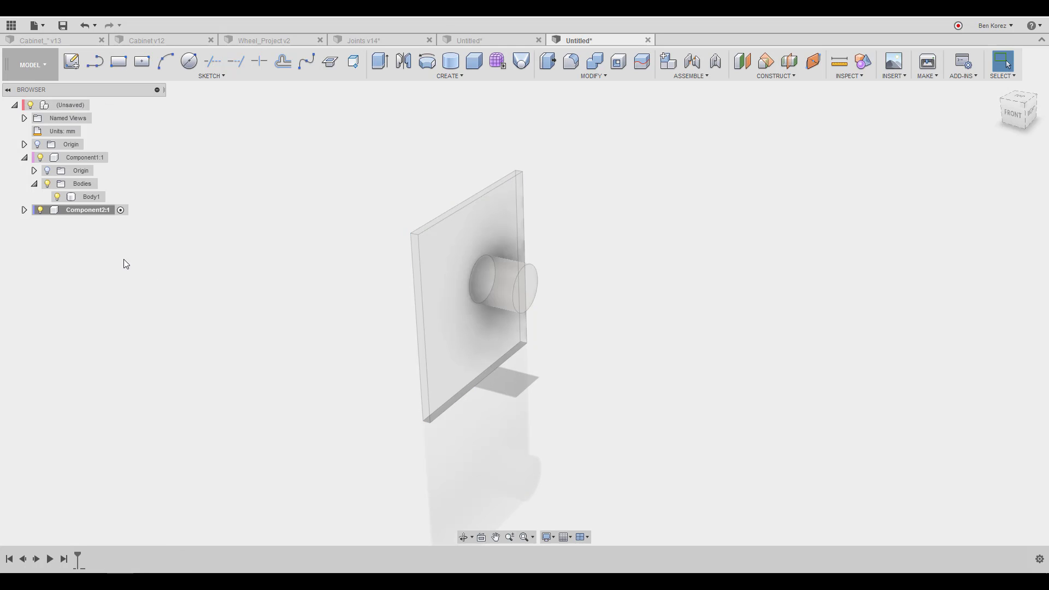
right_click(90, 239)
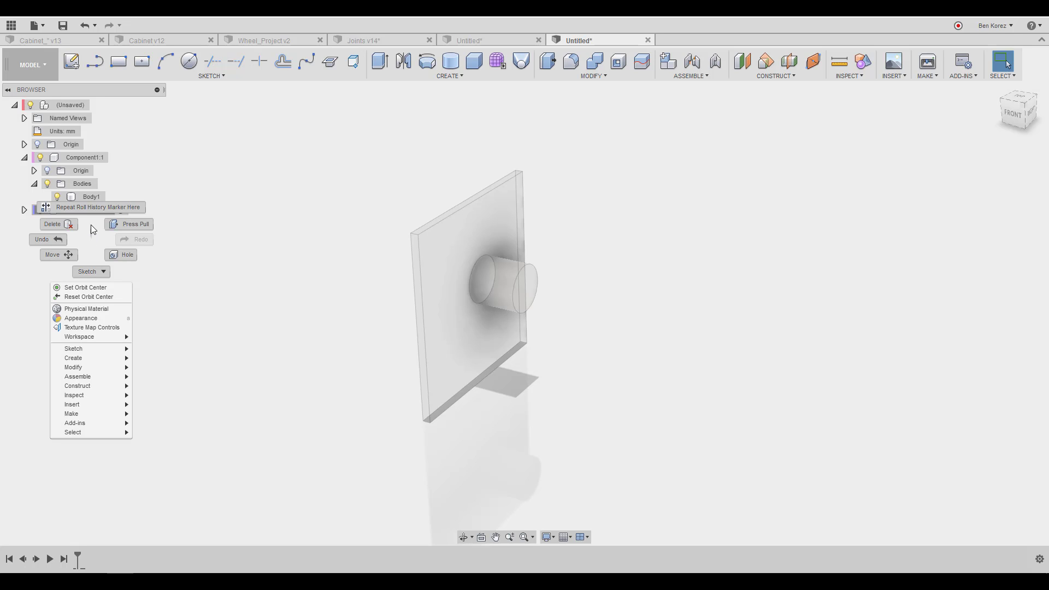
left_click(123, 216)
right_click(98, 212)
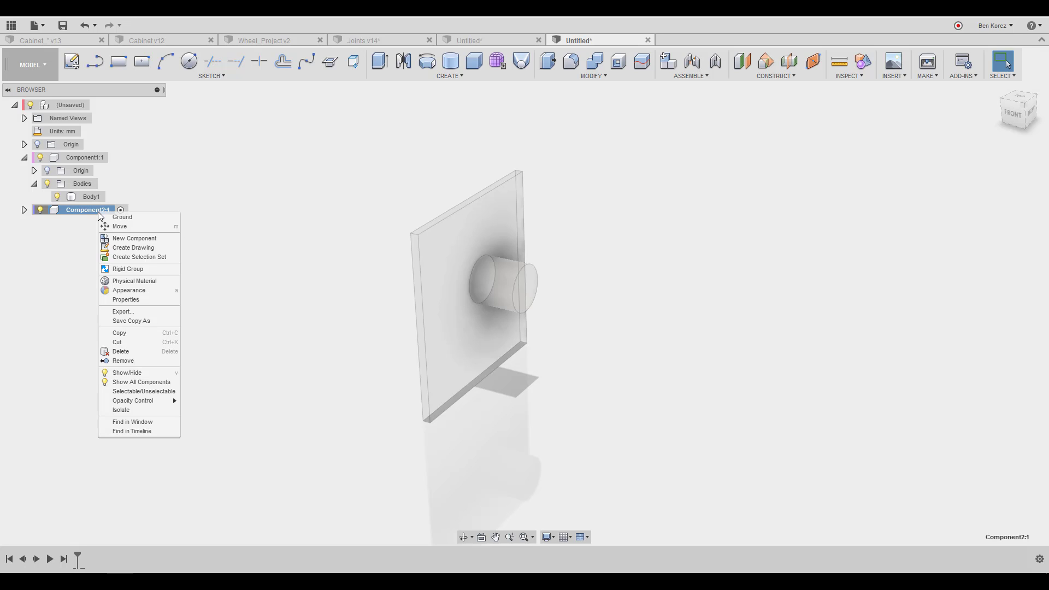
left_click(138, 351)
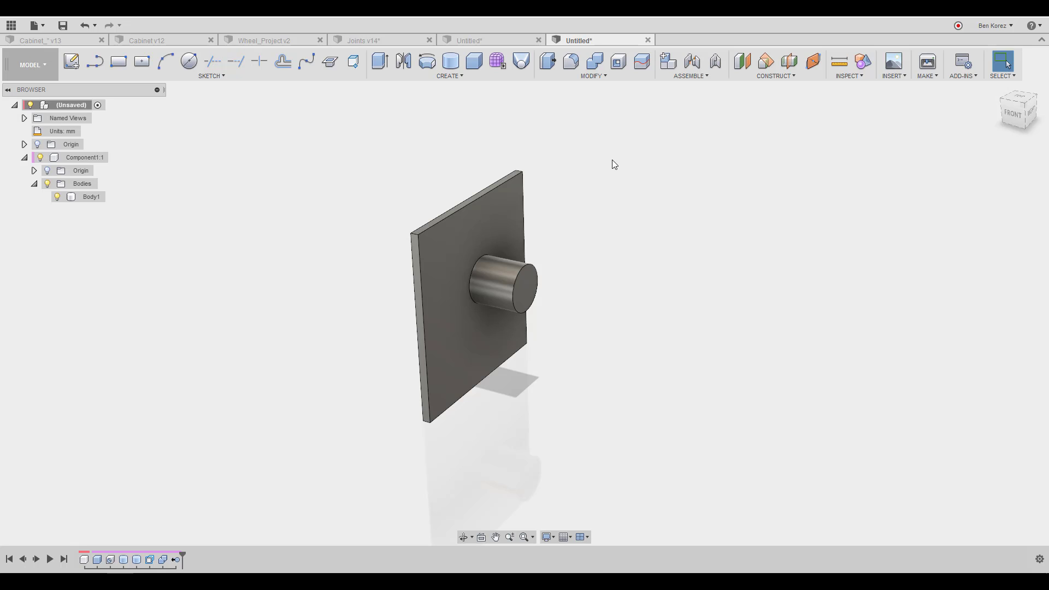
Create a new component under the top-level assembly, alongside the plate's component.
left_click(495, 278)
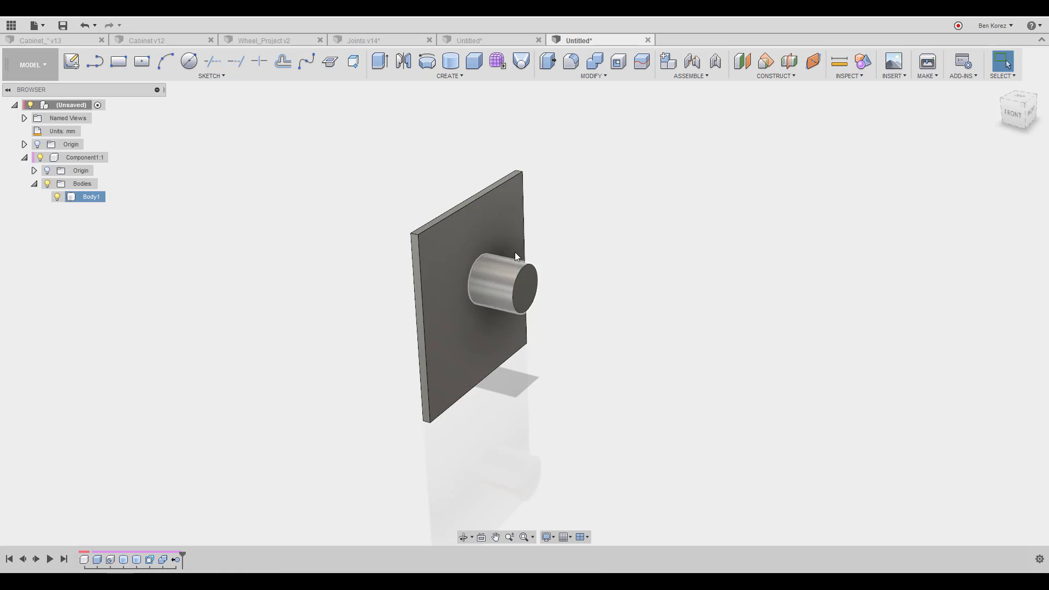
left_click(212, 187)
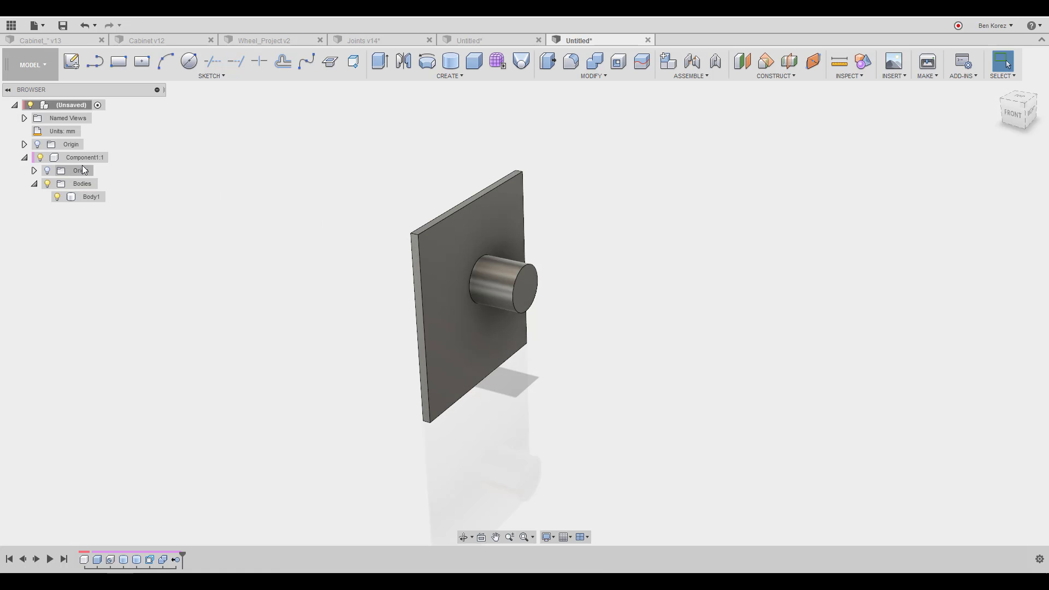
right_click(80, 109)
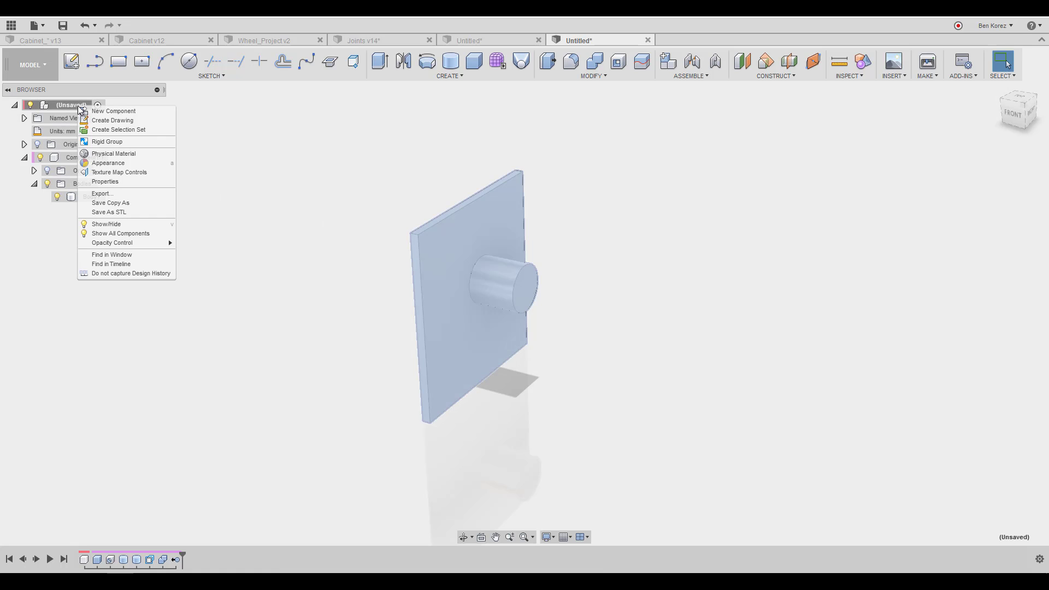
left_click(123, 112)
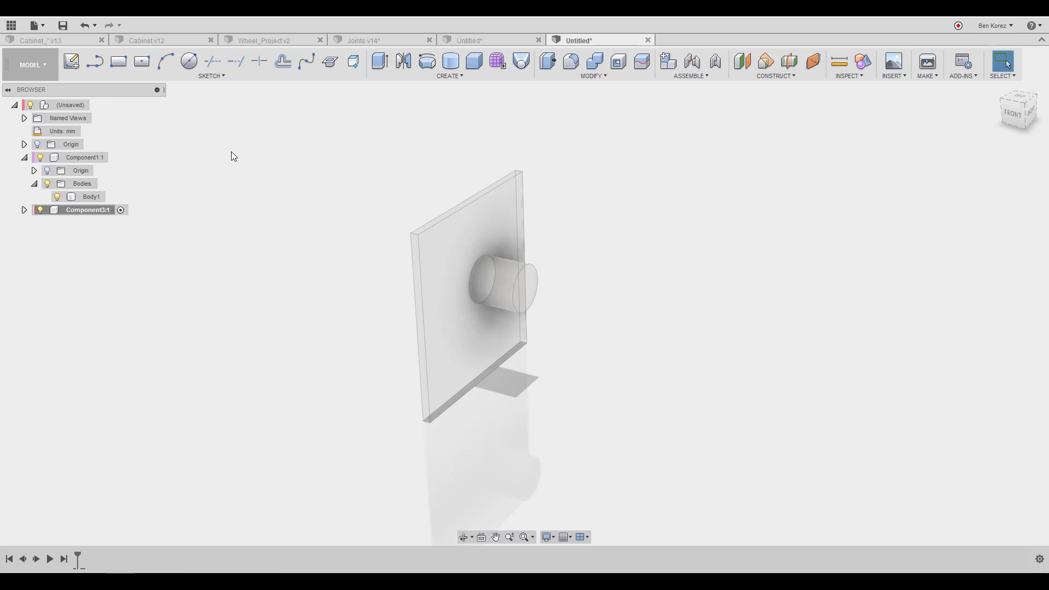
Sketch a circle larger than the pin on the plate's front face, centred on the pin.
left_click(71, 61)
left_click(497, 222)
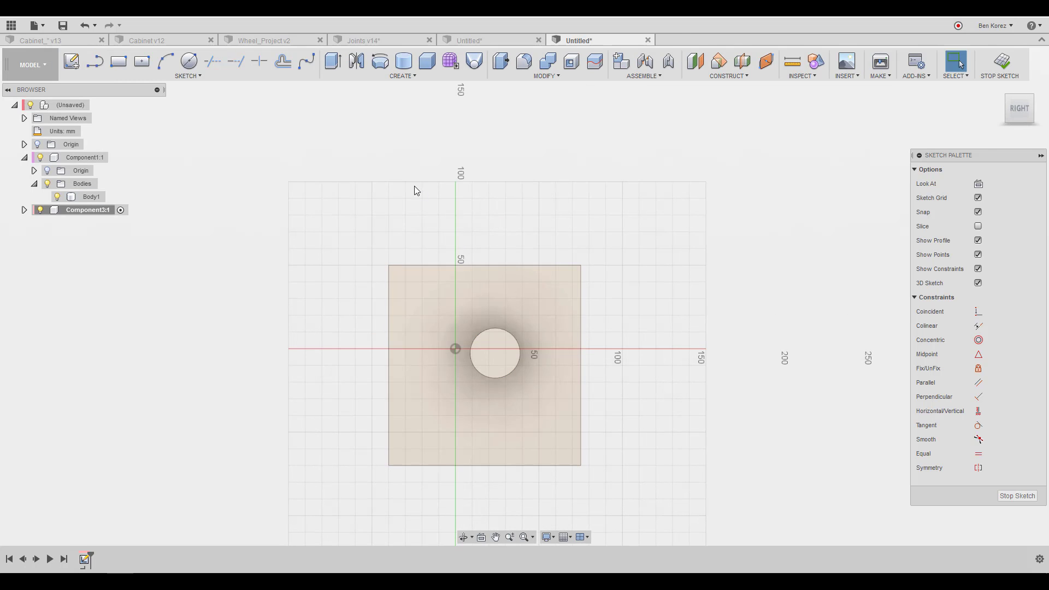
left_click(194, 64)
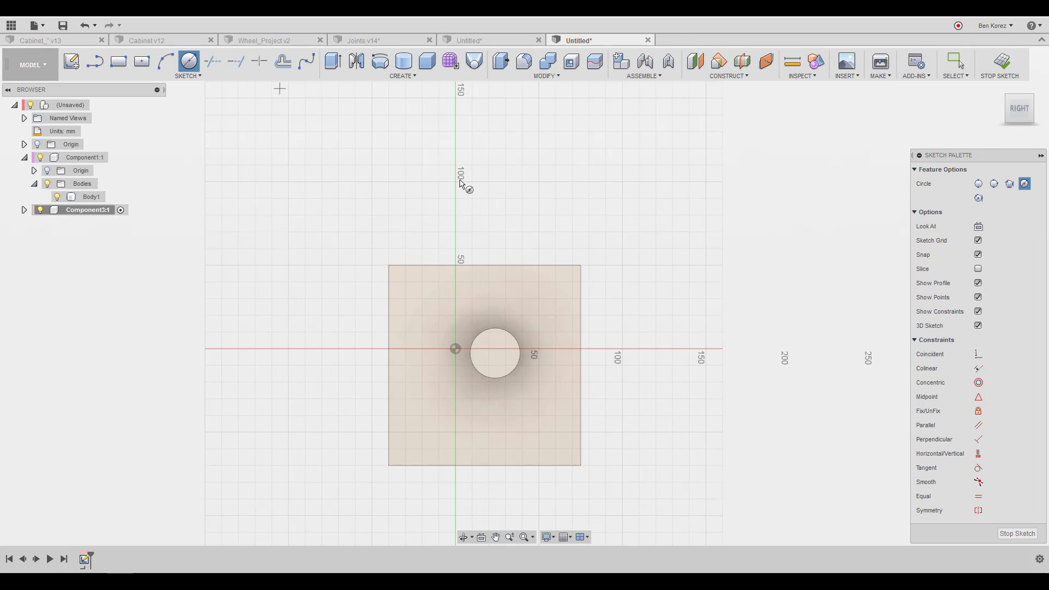
left_click(495, 355)
left_click(520, 384)
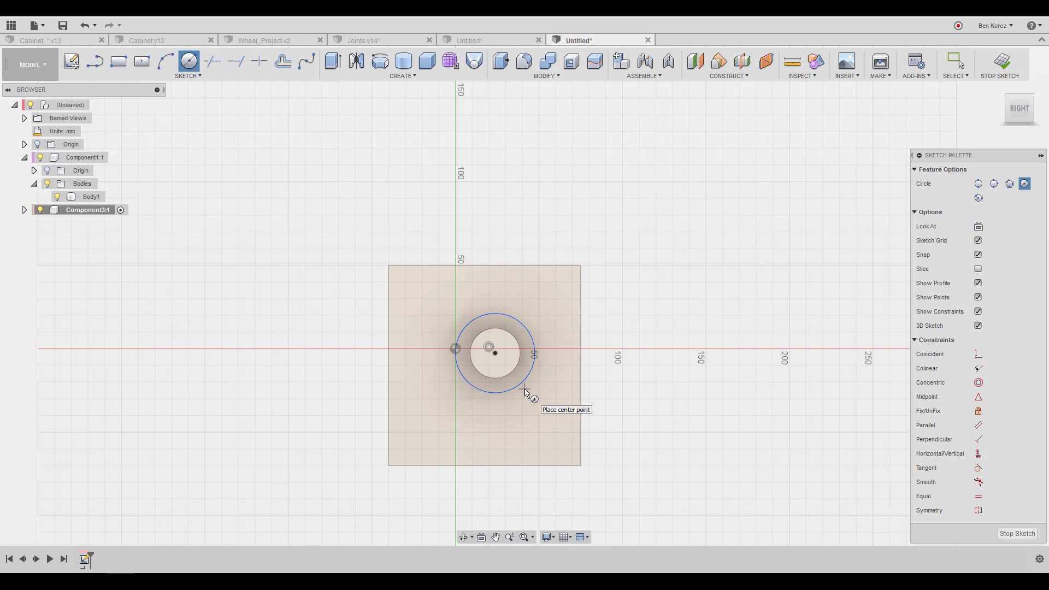
left_click(525, 389)
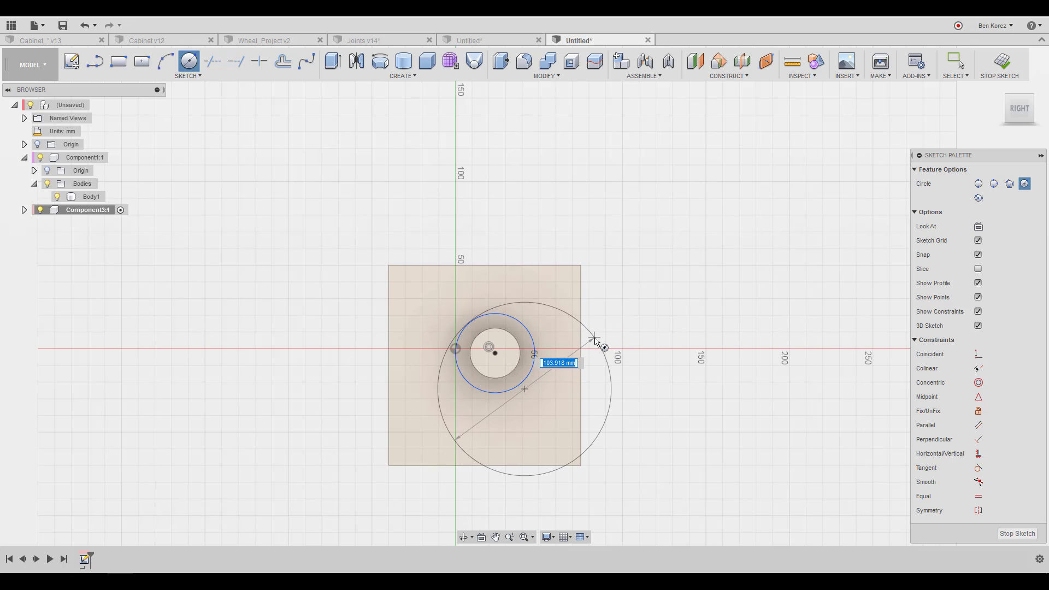
key("Escape")
Extrude the ring profile between the sketched circle and the pin by 10 mm as a new body.
left_click(333, 61)
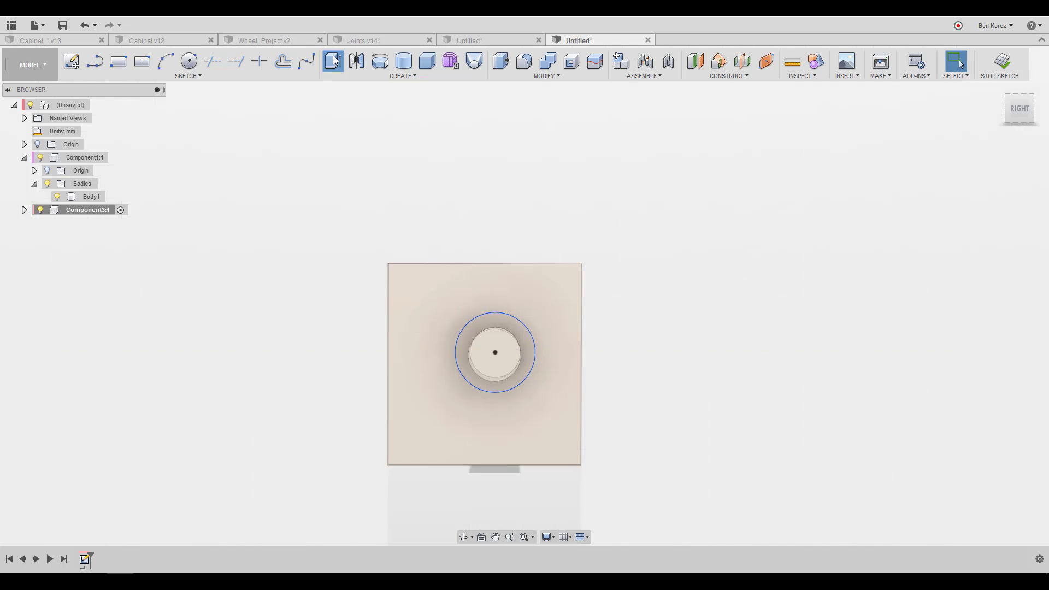
left_click(486, 250)
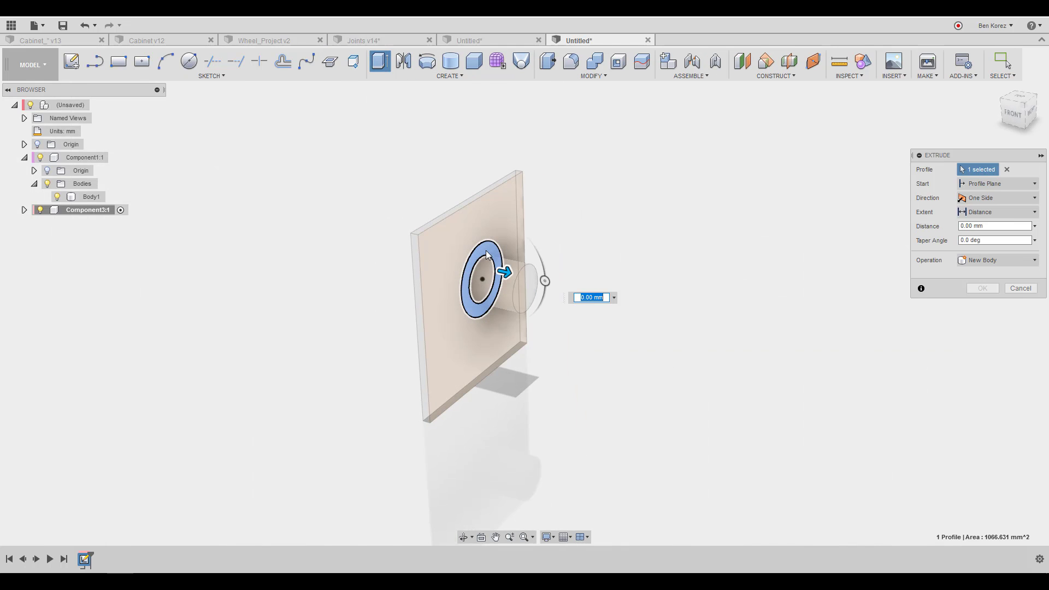
left_click_drag(487, 273, 526, 275)
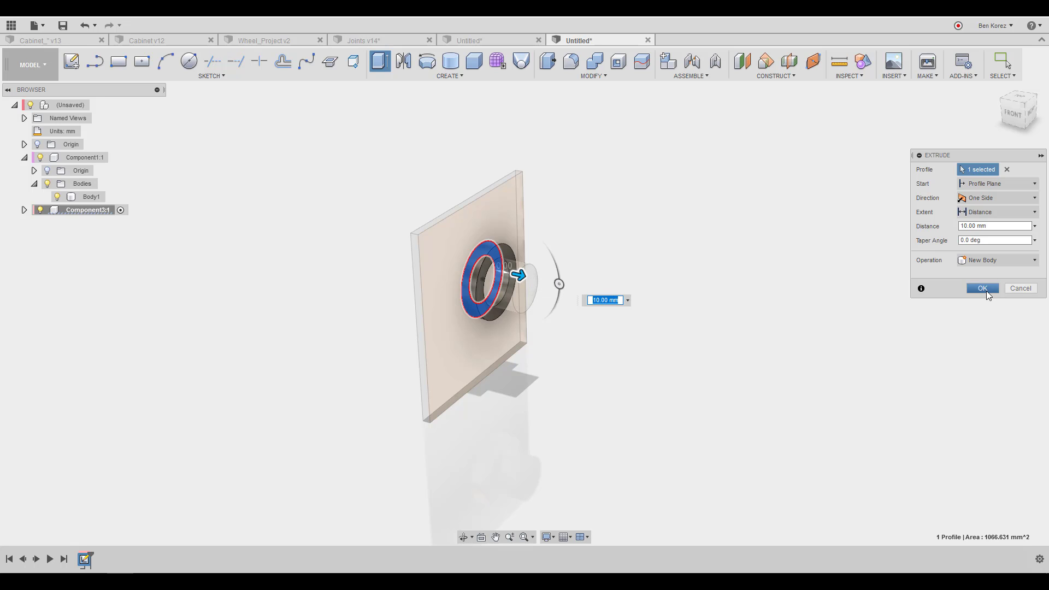
left_click(982, 288)
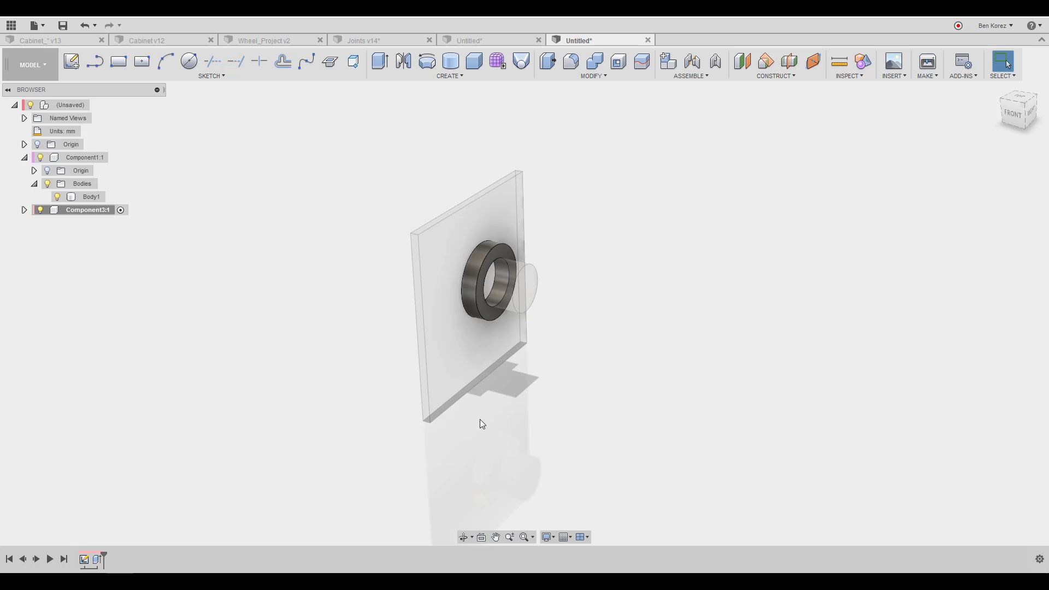
left_click(451, 77)
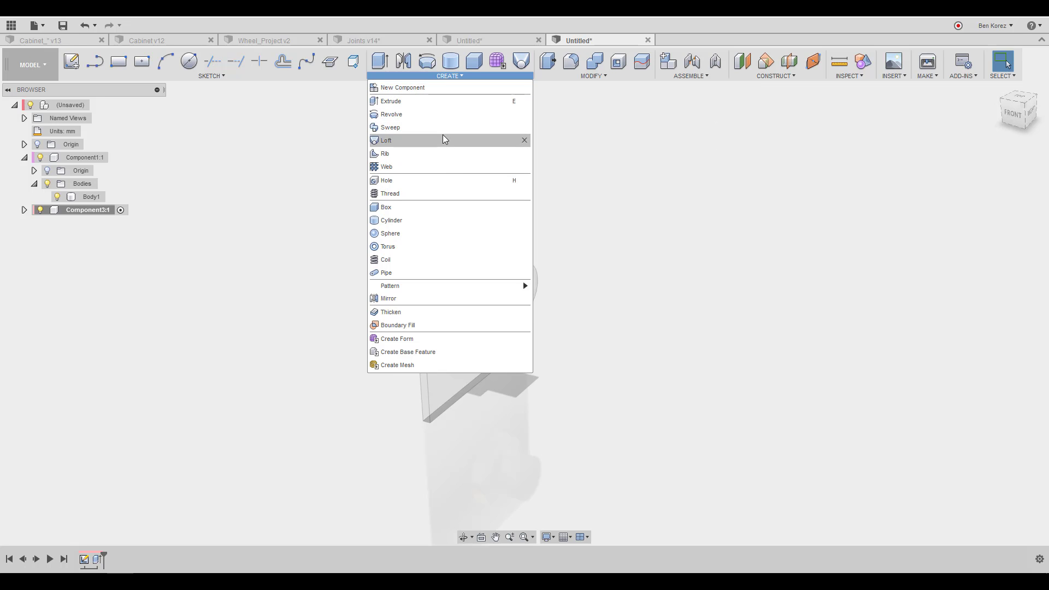
left_click(668, 125)
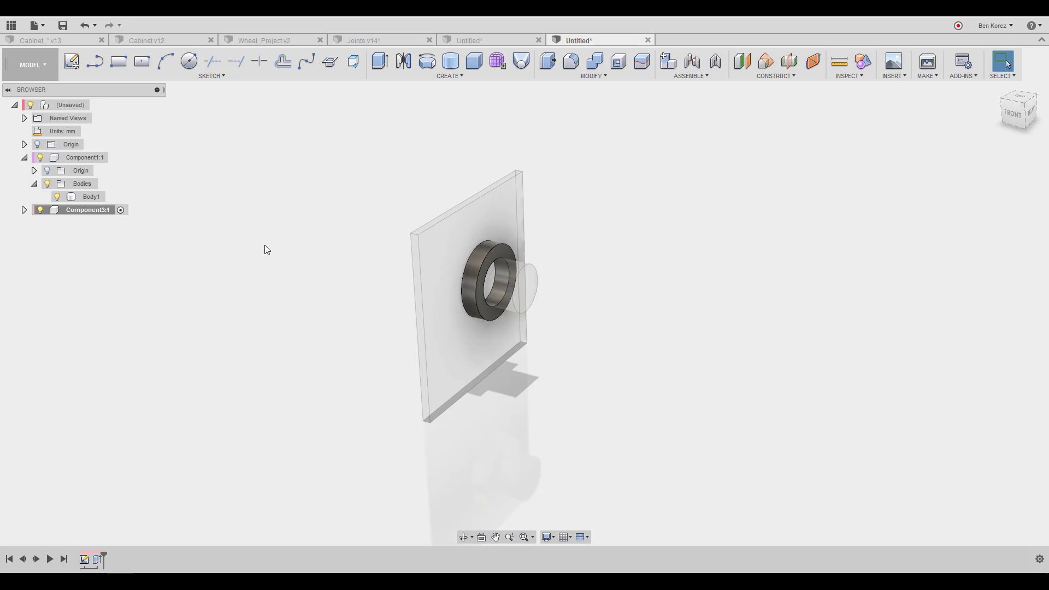
left_click(572, 75)
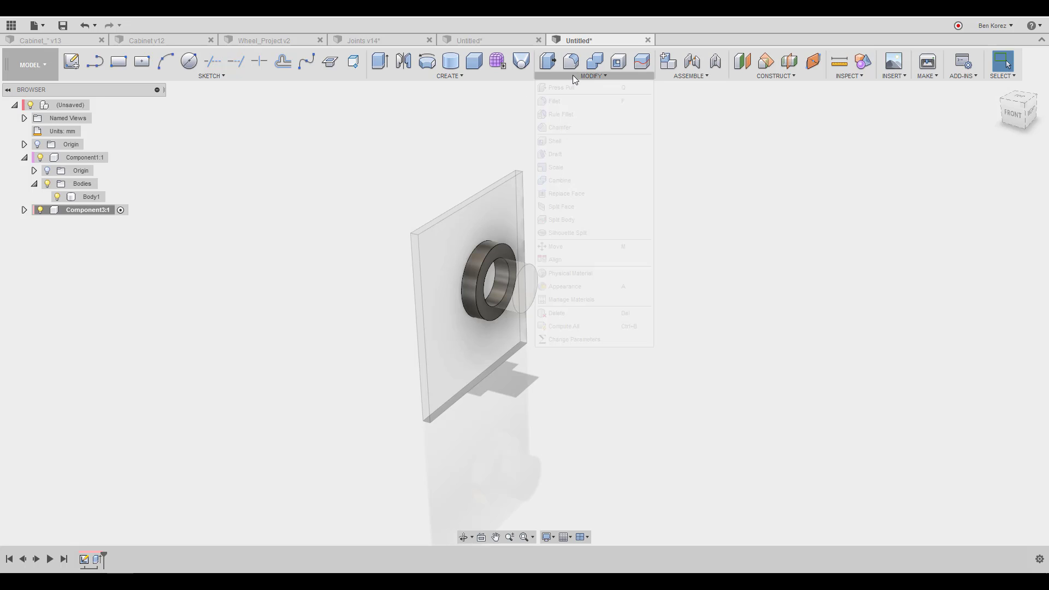
Make the top-level assembly active instead of the ring's component.
left_click(401, 132)
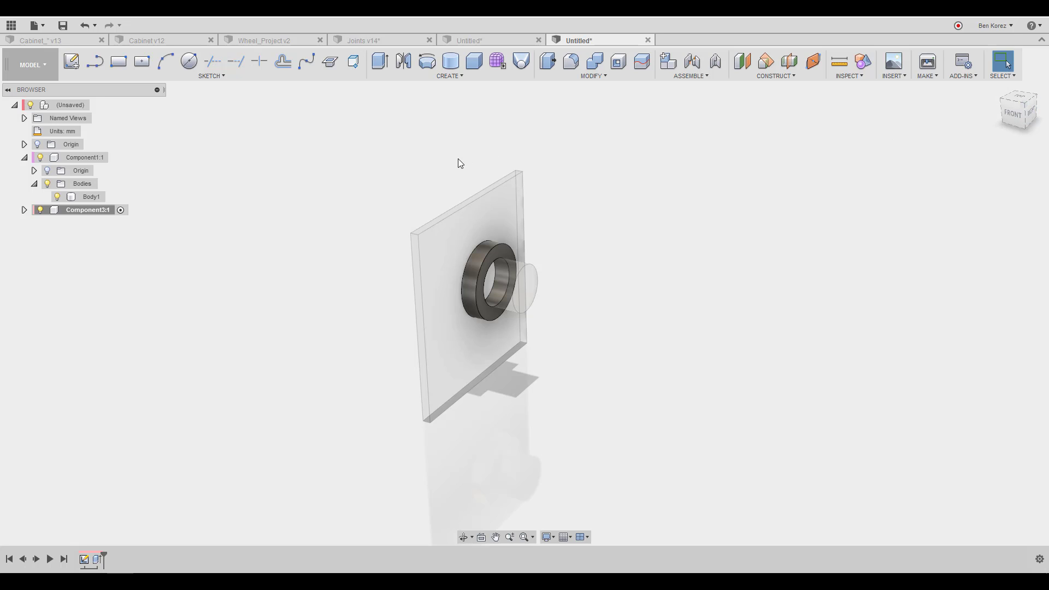
middle_click_drag(459, 162, 412, 185, "shift")
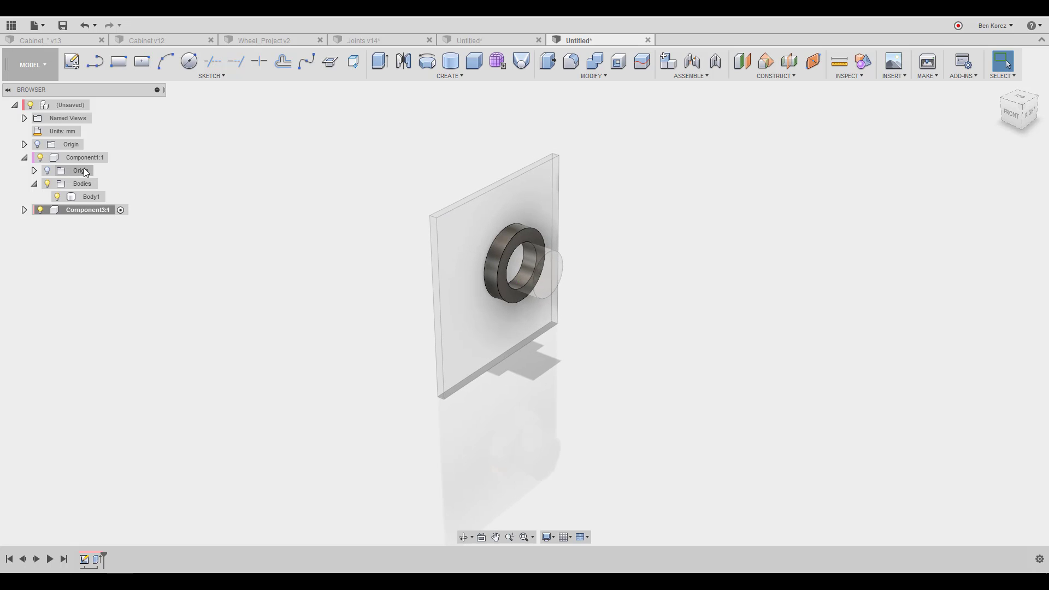
left_click(97, 105)
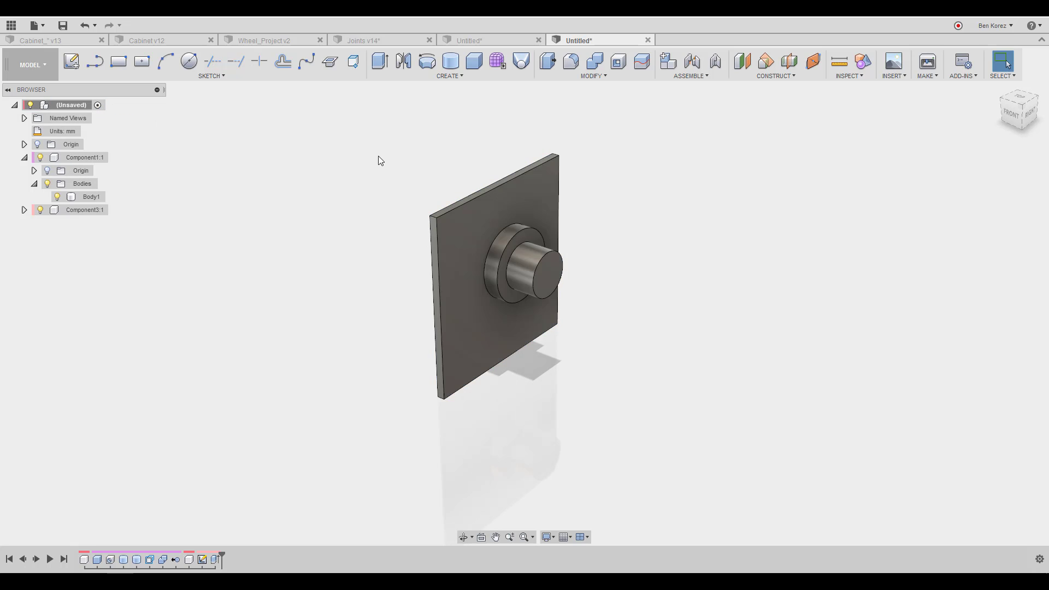
middle_click_drag(522, 212, 534, 141, "shift")
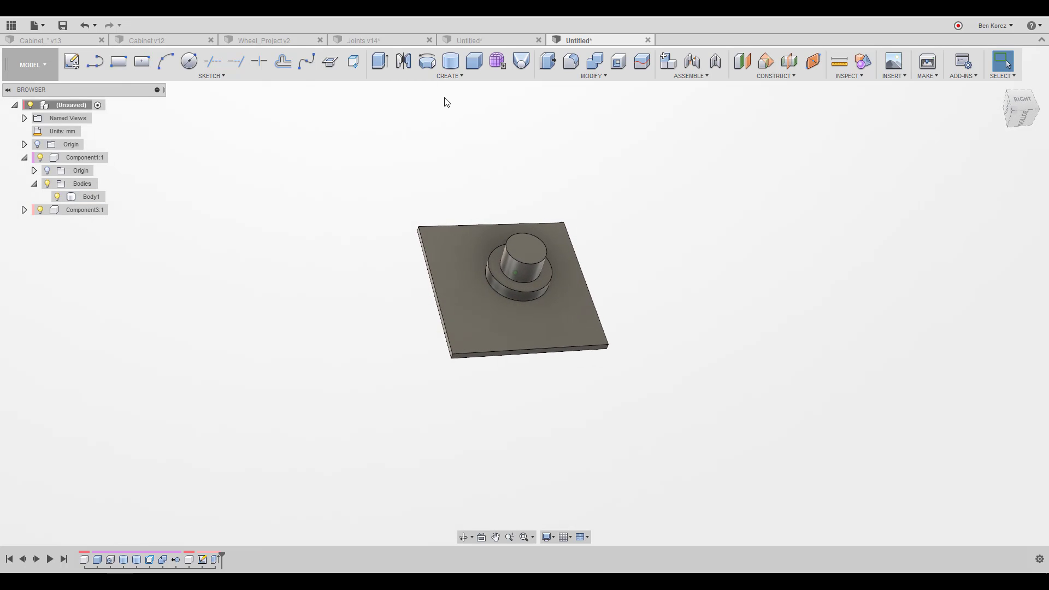
Mirror the plate-and-pin body across the plate's narrow side face nearest the origin, using the Bodies pattern type.
left_click(403, 61)
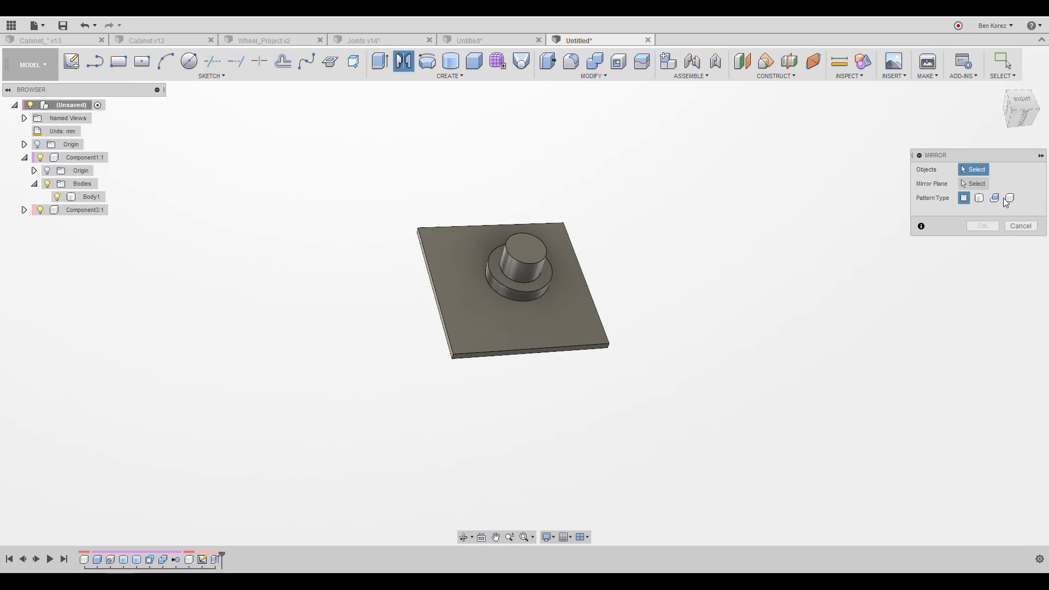
left_click(979, 198)
left_click(457, 266)
left_click(978, 183)
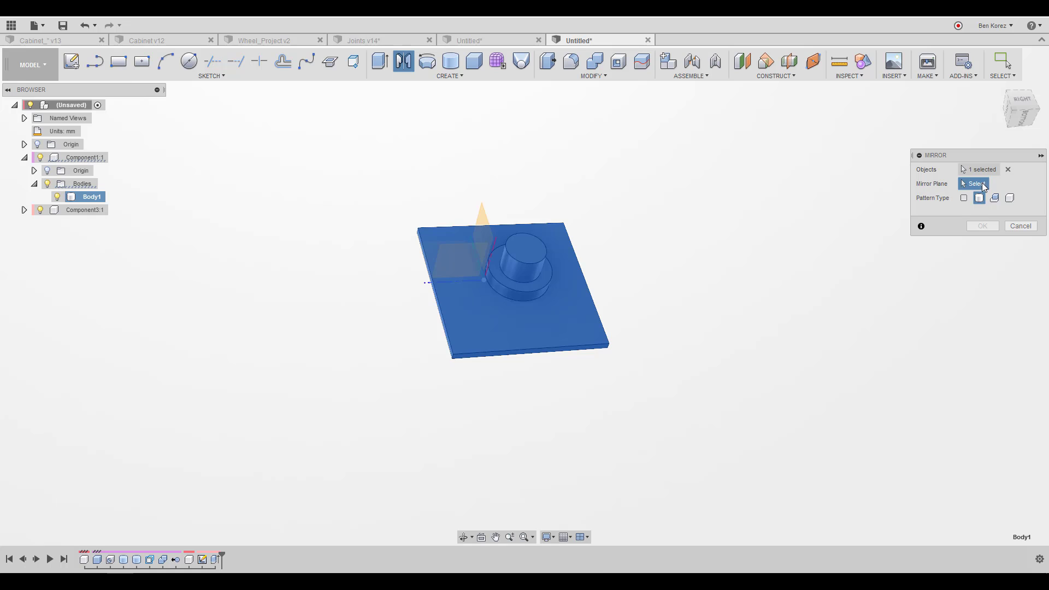
middle_click_drag(448, 281, 474, 224, "shift")
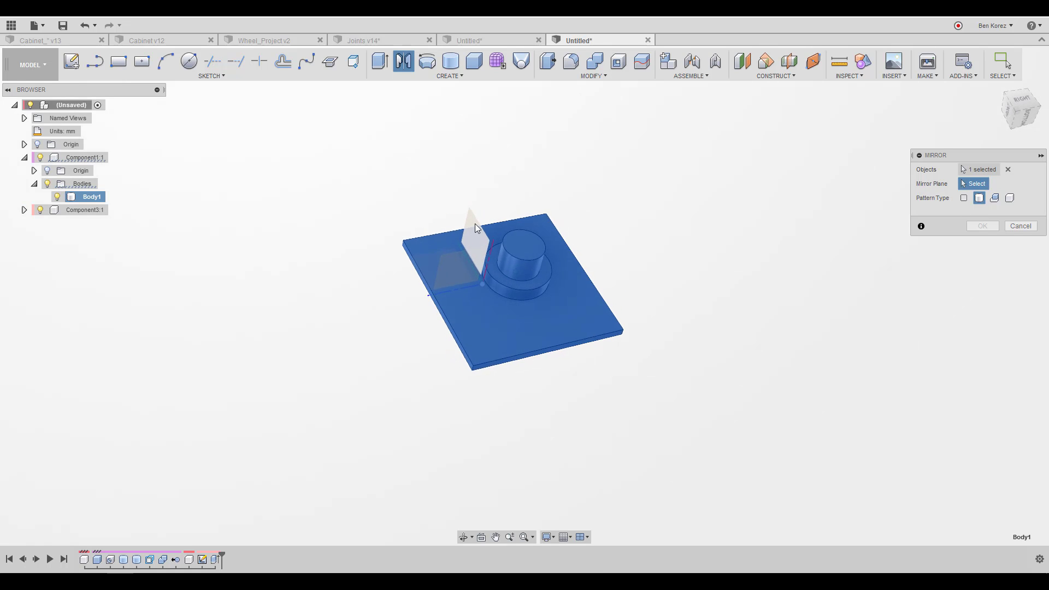
left_click(444, 317)
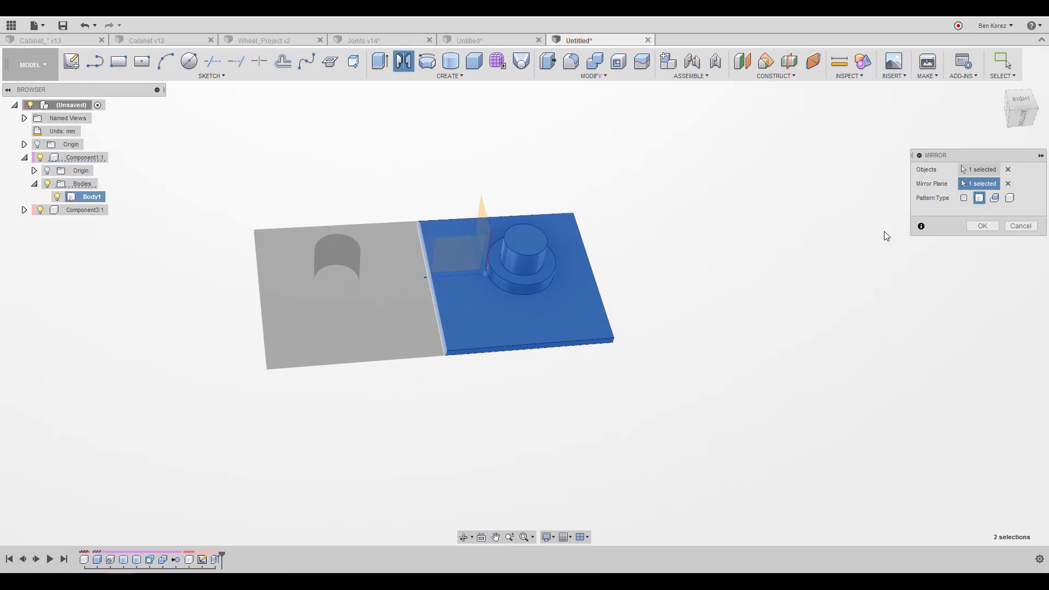
left_click(983, 226)
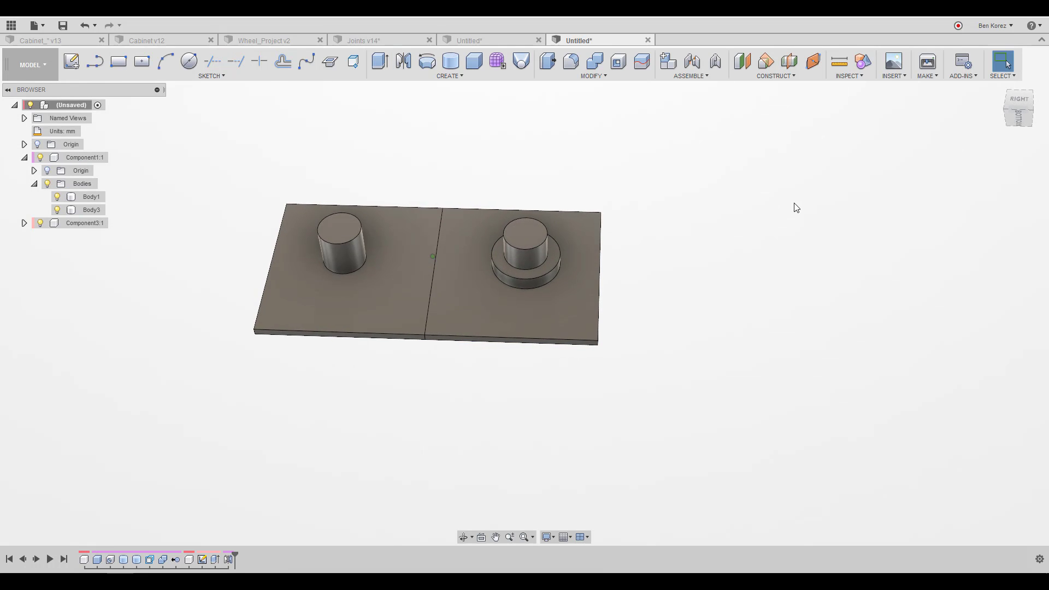
Combine the original plate body with its mirrored copy using the Join operation, without keeping the tool body.
left_click(595, 61)
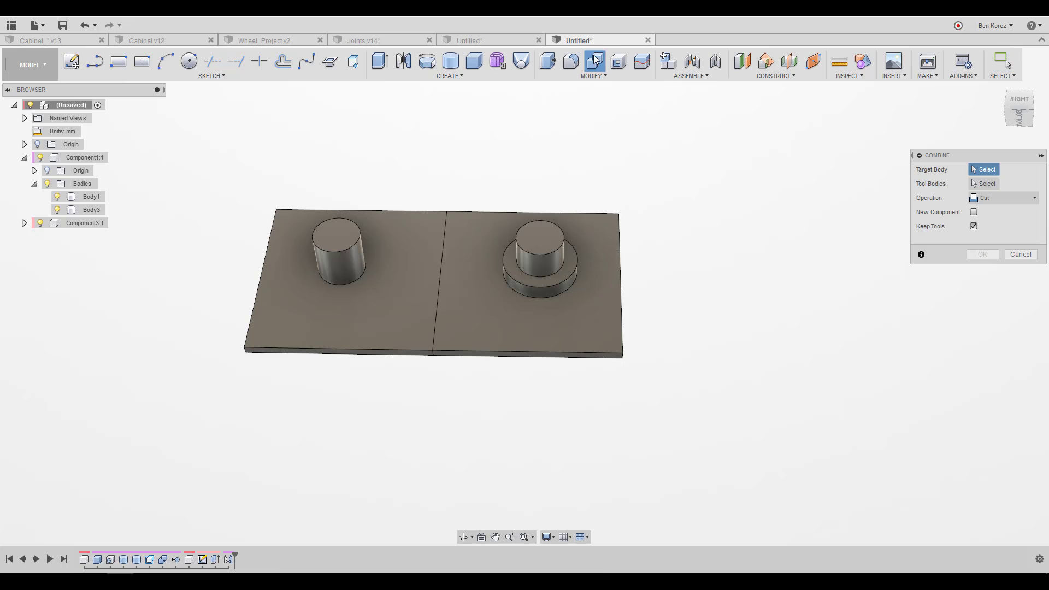
left_click(471, 251)
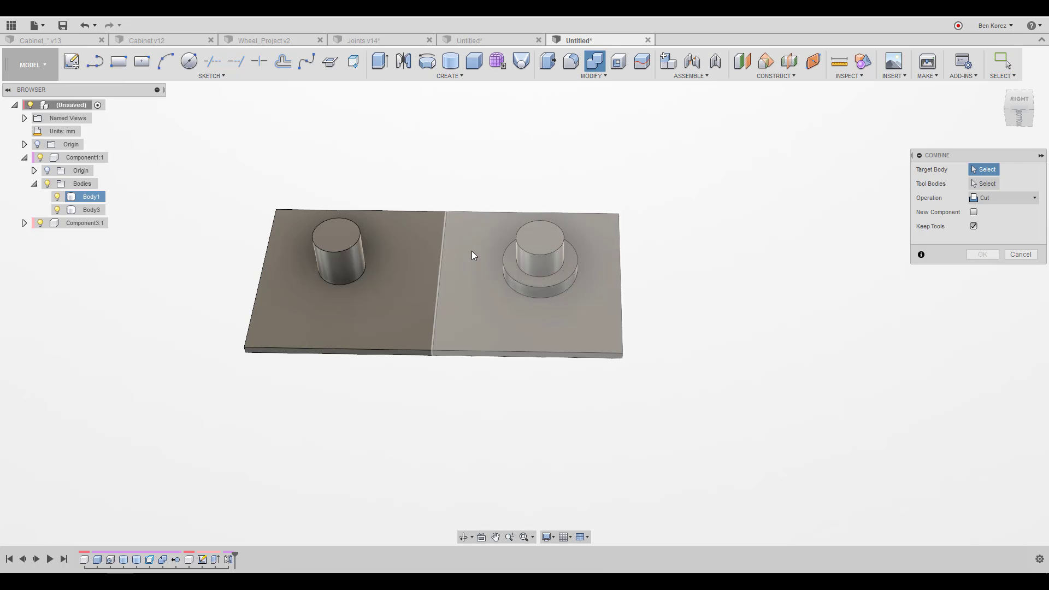
left_click(415, 260)
left_click(994, 198)
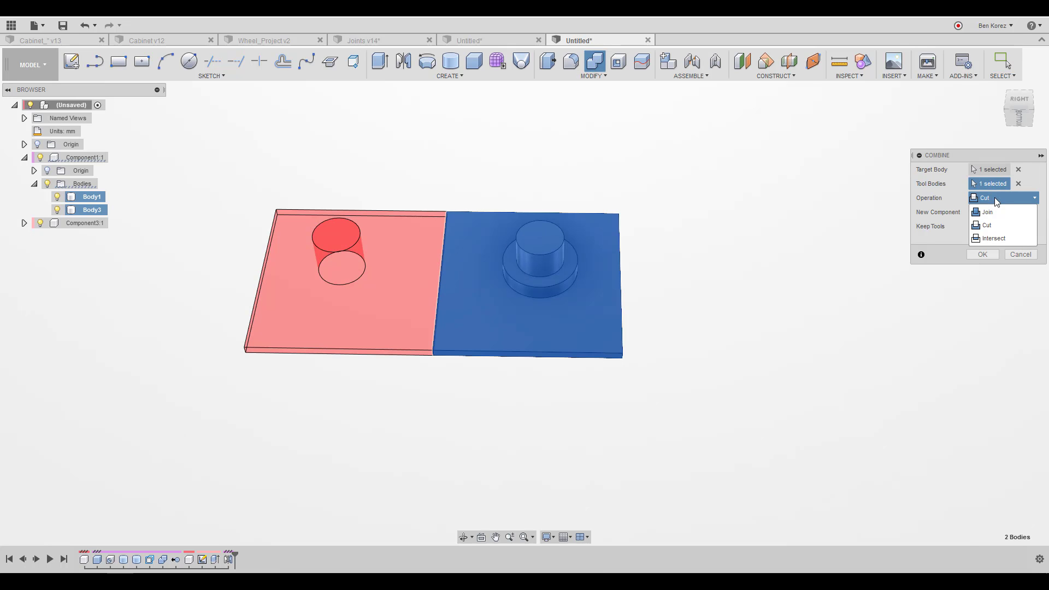
left_click(995, 208)
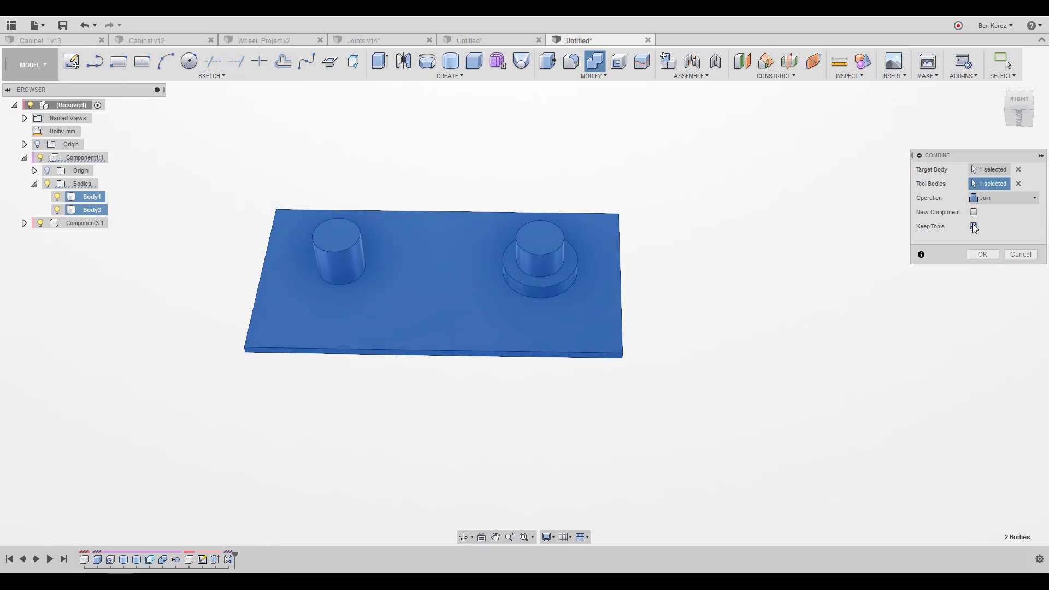
left_click(974, 226)
left_click(981, 255)
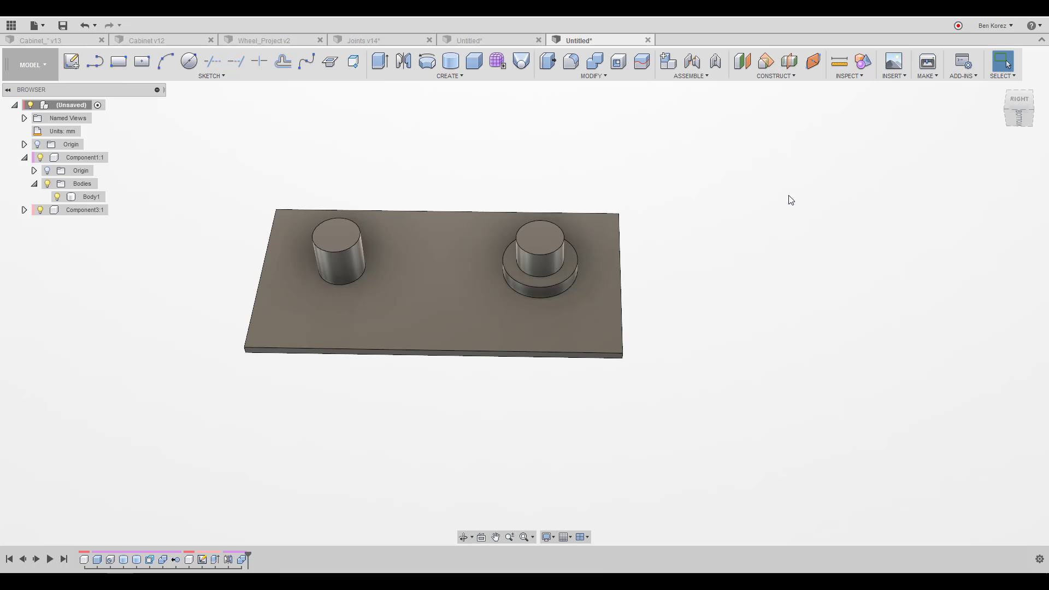
left_click(408, 276)
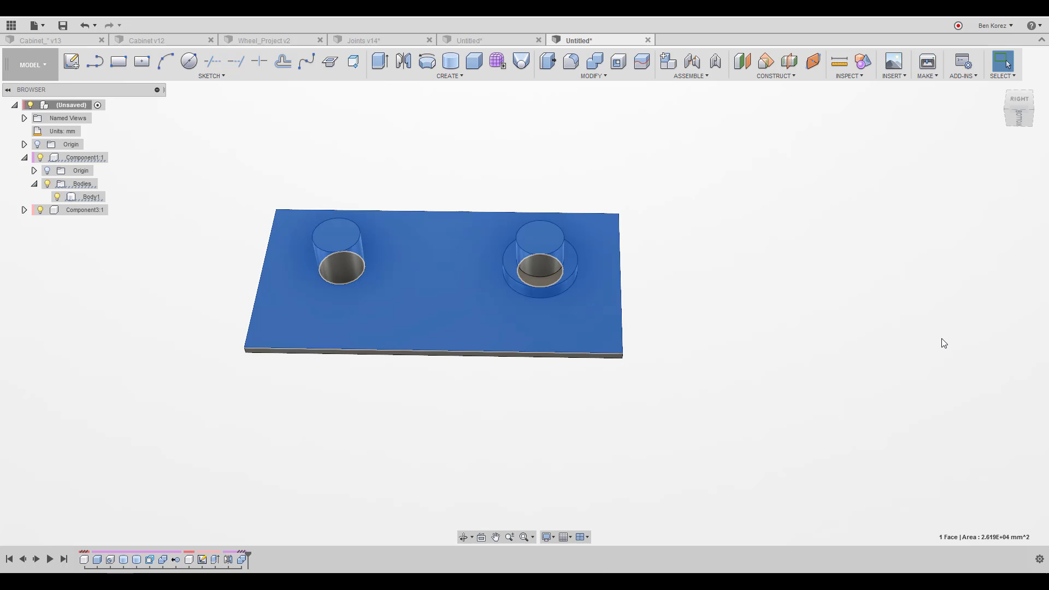
middle_click_drag(944, 343, 776, 205, "shift")
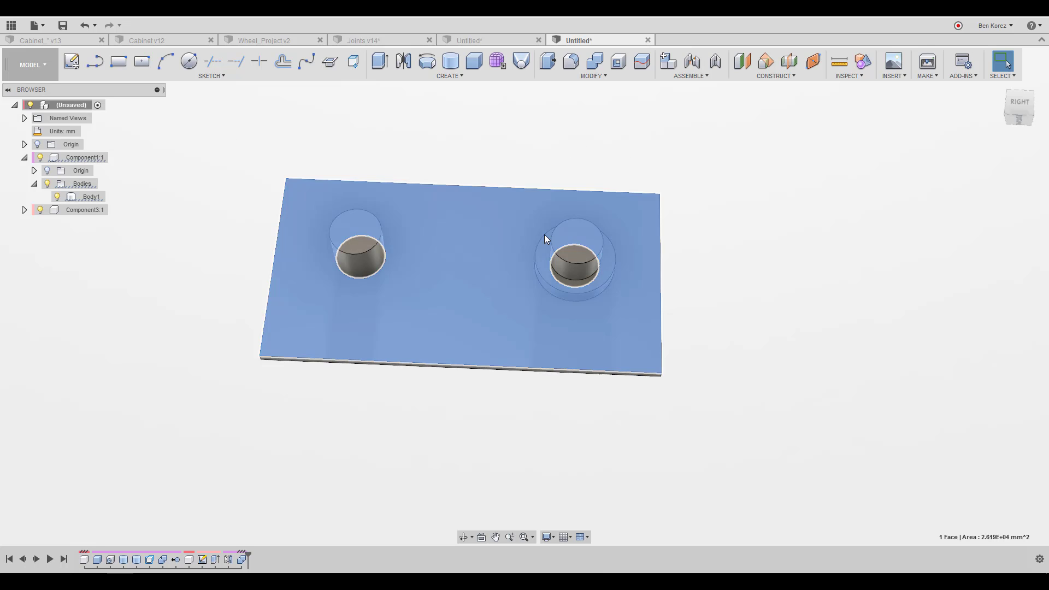